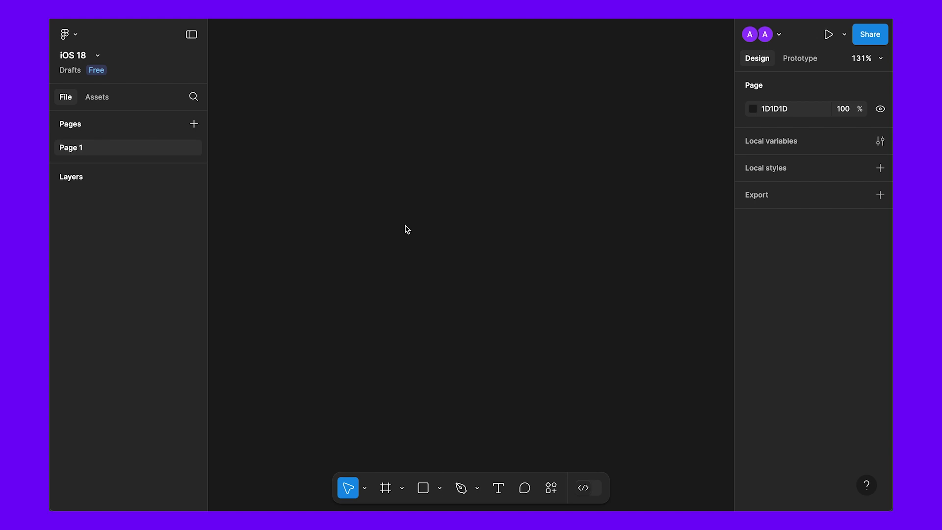
Add a text layer reading "Button" on the empty canvas
key("t")
left_click(421, 175)
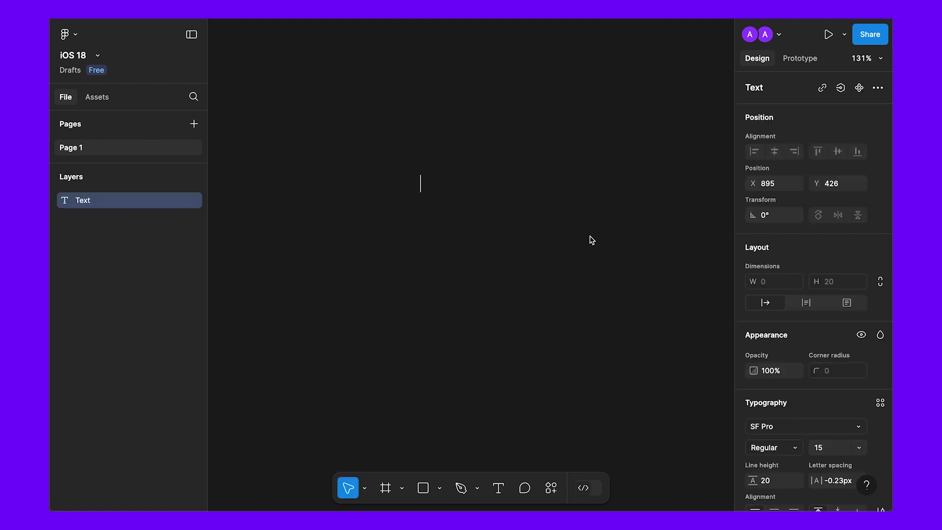
type("Button")
key("Escape")
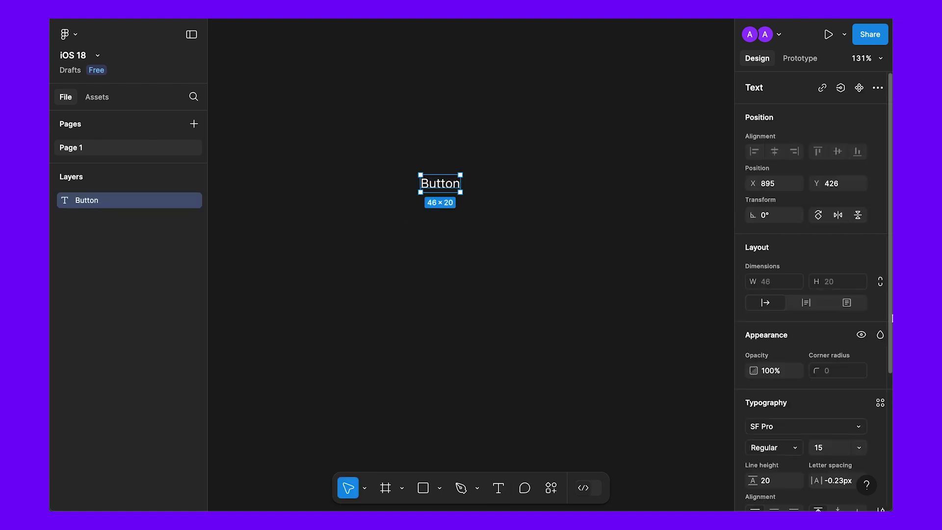
Apply the Subheadline/Regular text style from the iOS 18 and iPadOS 18 library to the Button text
scroll(881, 354, "down", 1)
left_click(880, 383)
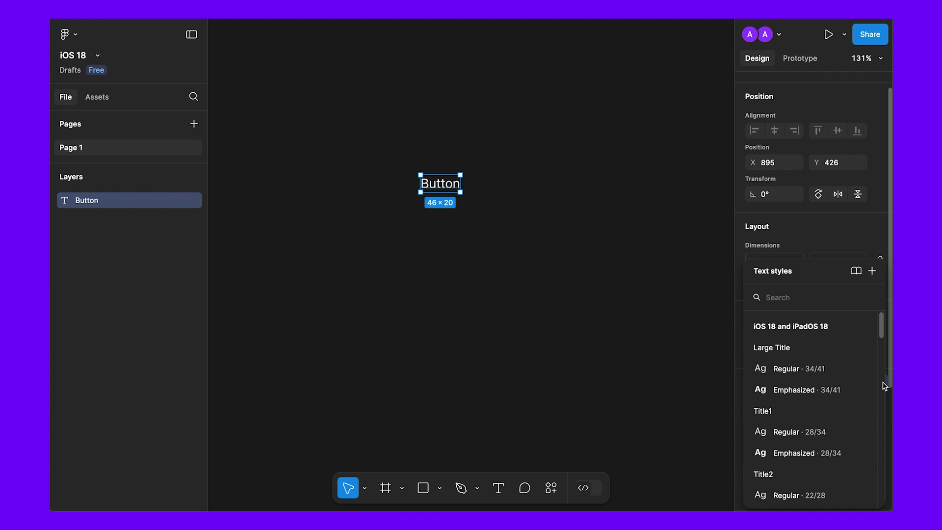
type("subhea")
key("Return")
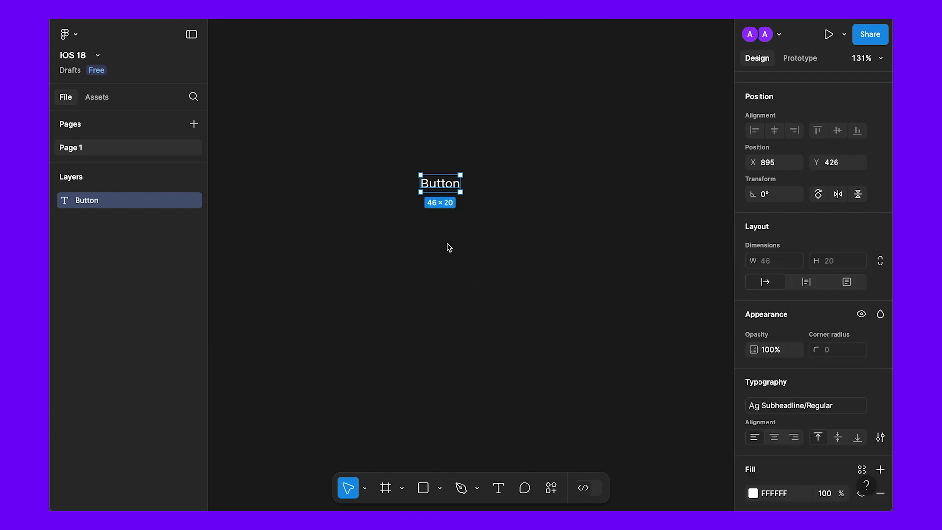
Wrap the Button text in an auto layout frame
key("shift+2")
key("minus")
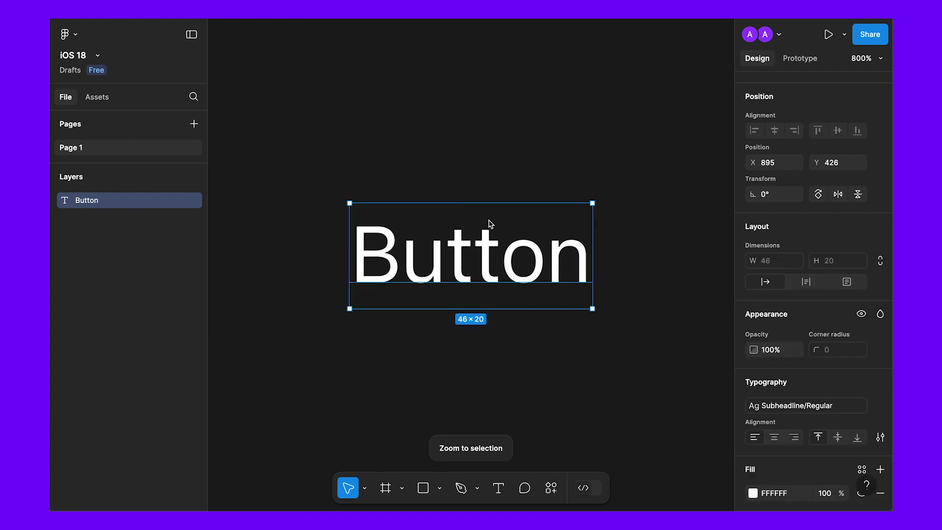
key("shift+a")
Fill the auto layout frame with the library colour Blue
scroll(537, 234, "down", 1)
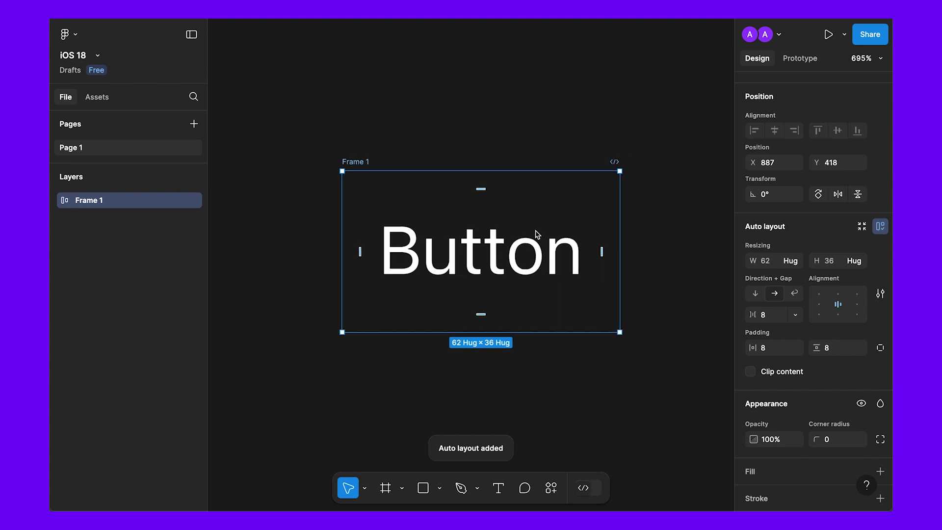
scroll(537, 234, "down", 1)
scroll(785, 324, "down", 3)
left_click(861, 317)
type("bl")
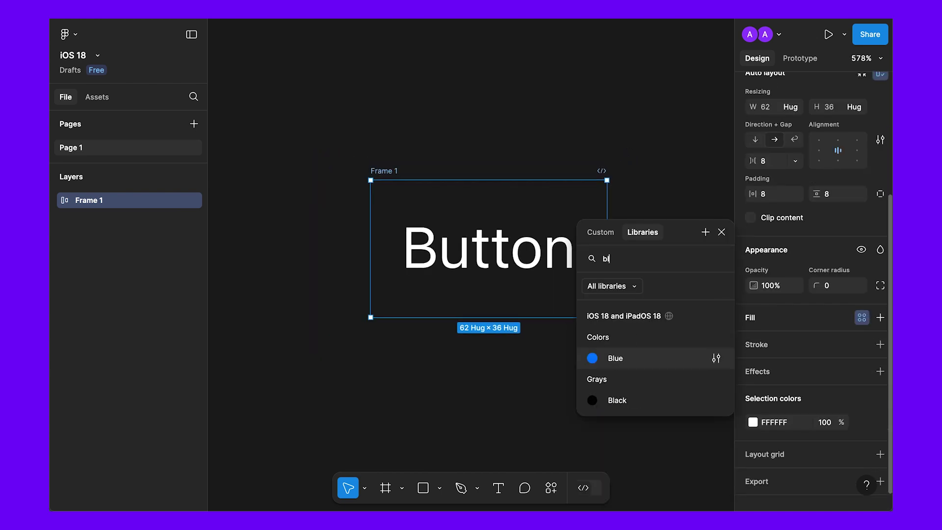
type("ue")
key("Return")
Set the frame's corner radius to 99
left_click(835, 288)
type("99")
key("Return")
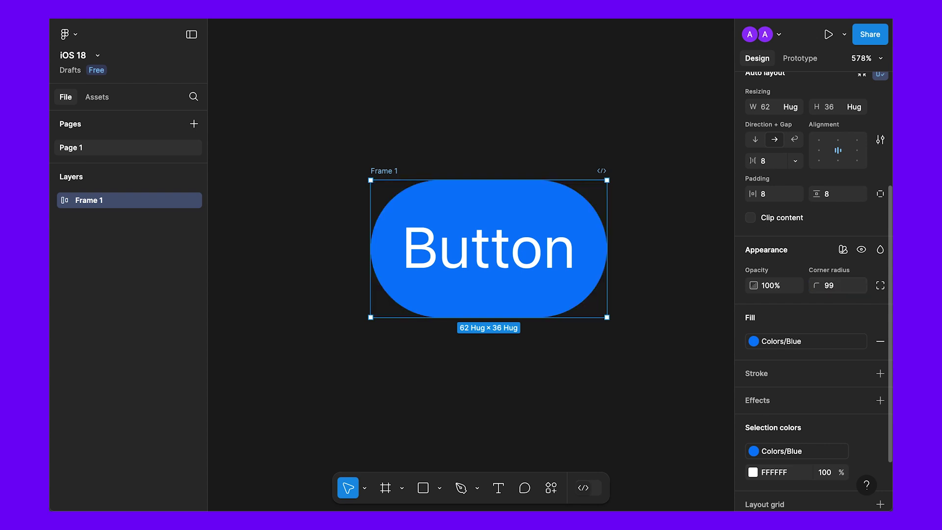
Set the frame's horizontal padding to 10 and vertical padding to 4
scroll(816, 287, "up", 4)
left_click(775, 373)
type("10")
key("Tab")
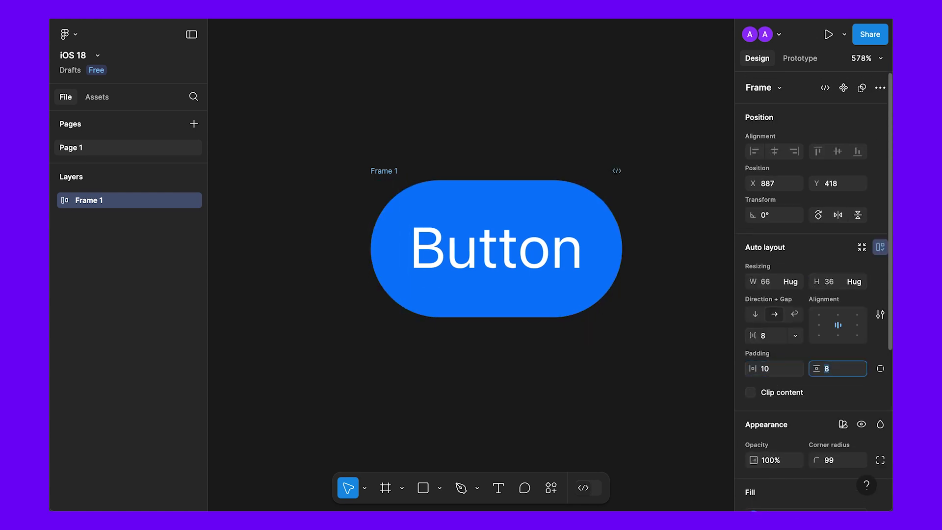
type("4")
key("Return")
left_click_drag(516, 363, 481, 332)
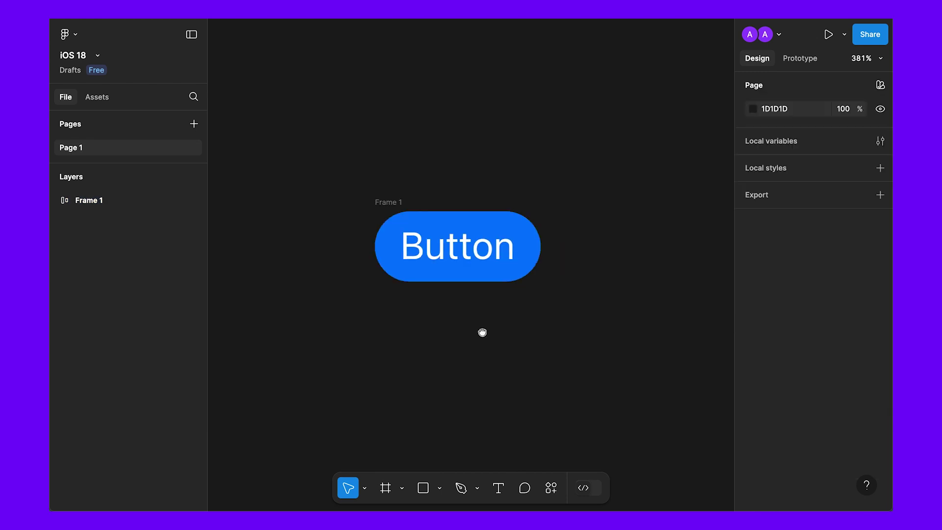
Rename the blue frame as Button
double_click(385, 203)
type("Button")
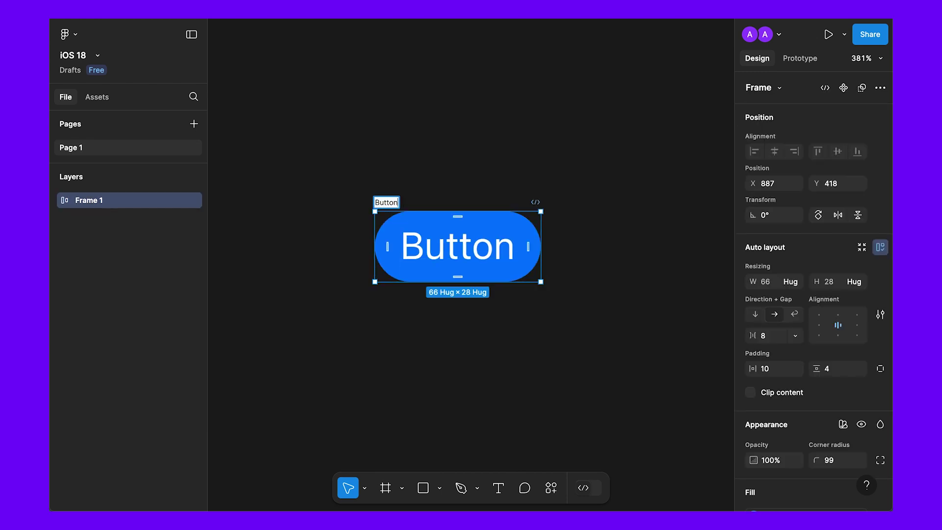
key("Return")
key("Return")
Duplicate the text label inside the Button frame and select the first of the two labels
key("ctrl+d")
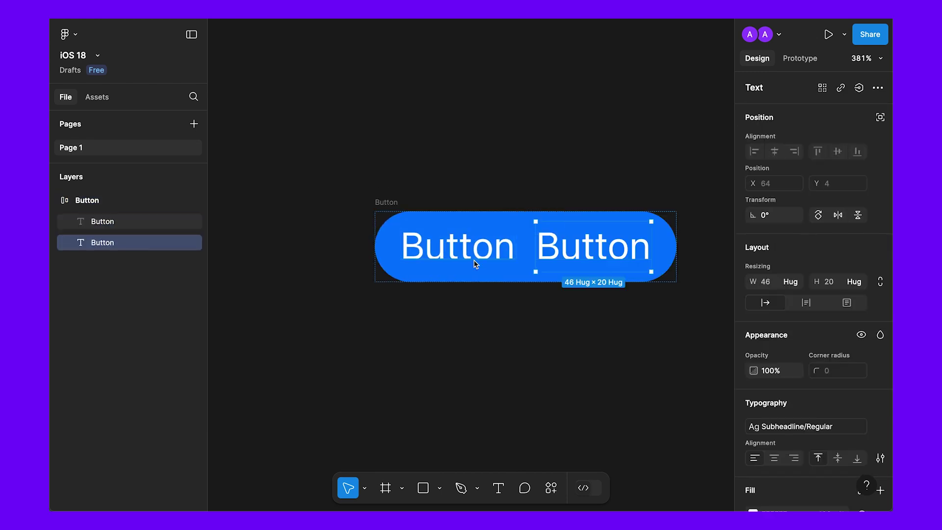
left_click(462, 249)
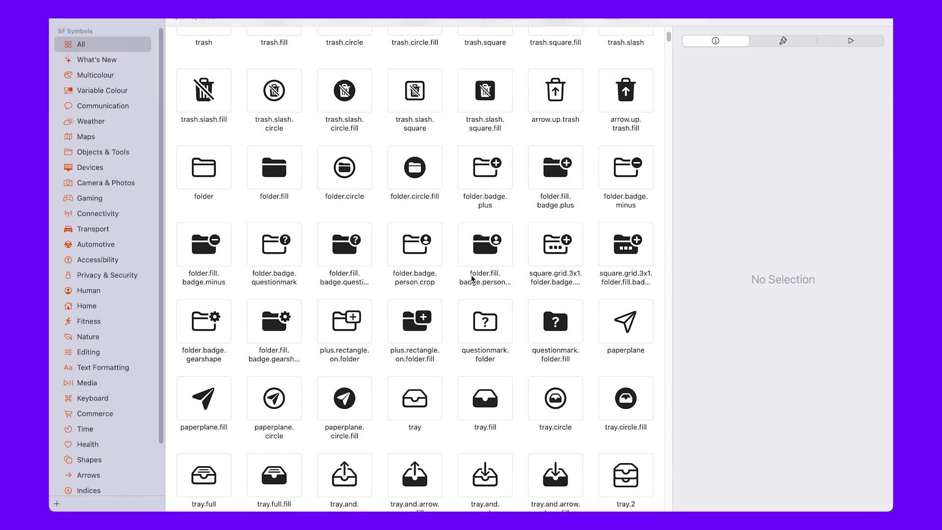
Switch to SF Symbols and copy the paperplane.circle.fill symbol
scroll(472, 279, "up", 3)
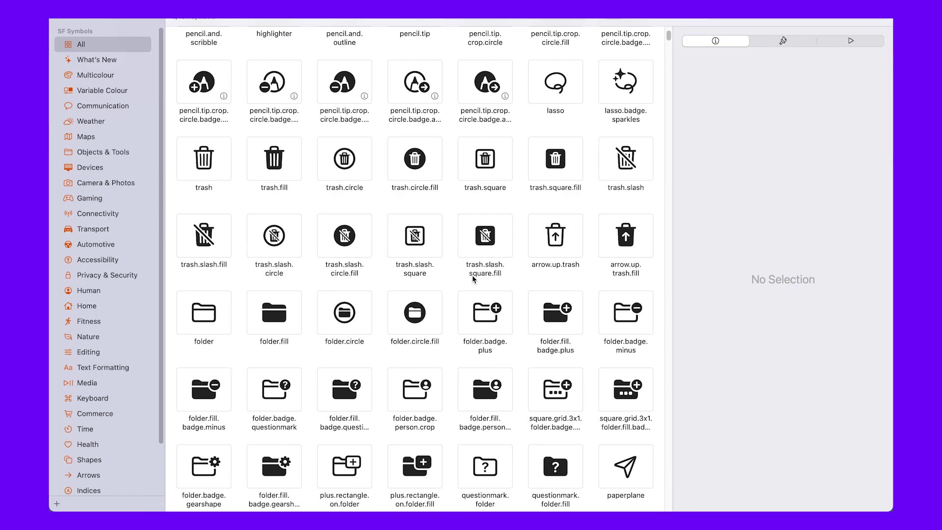
scroll(473, 279, "down", 4)
right_click(356, 376)
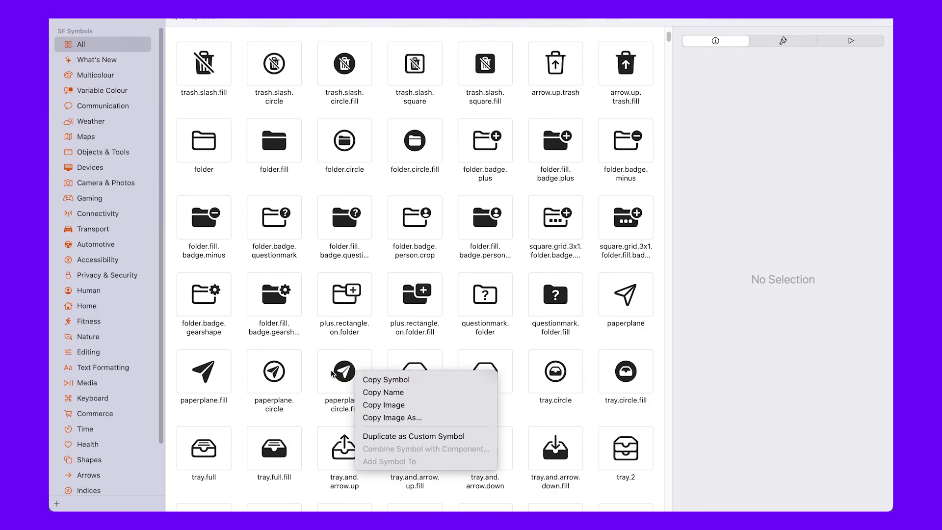
left_click(372, 379)
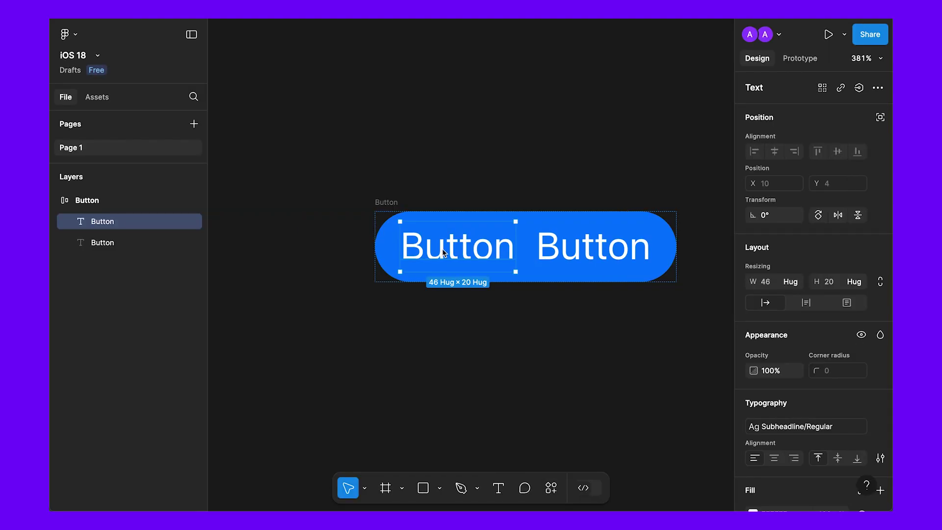
Back in Figma, replace the first label's text with the copied paper plane symbol
double_click(433, 250)
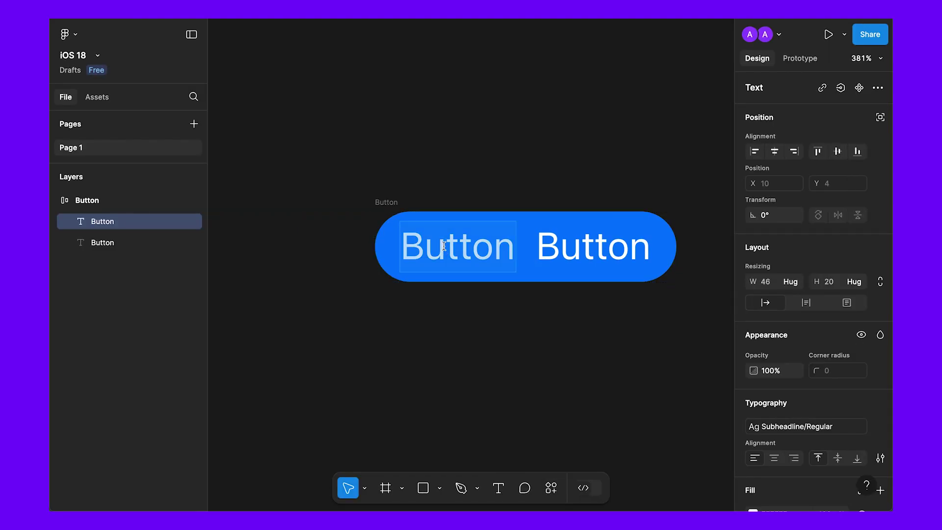
key("super+v")
key("Escape")
left_click(484, 283)
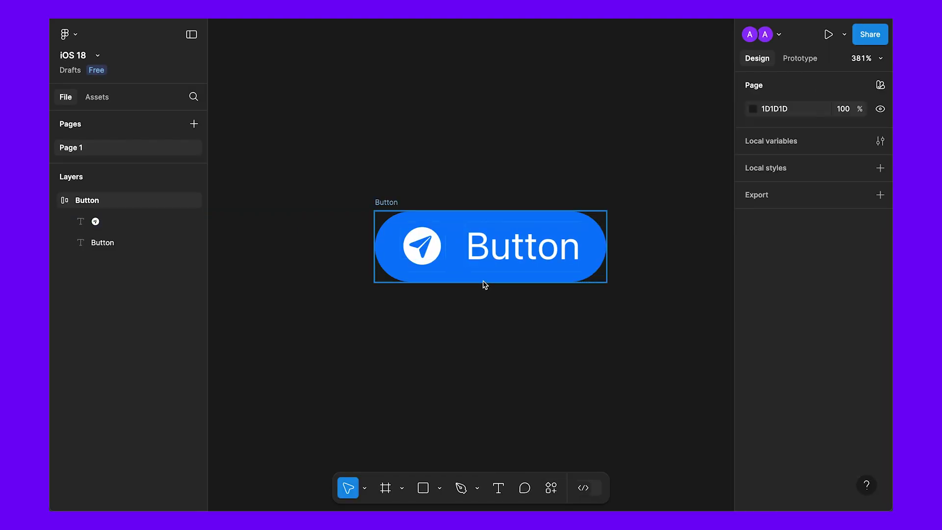
left_click(498, 273)
scroll(783, 415, "down", 2)
scroll(787, 373, "up", 2)
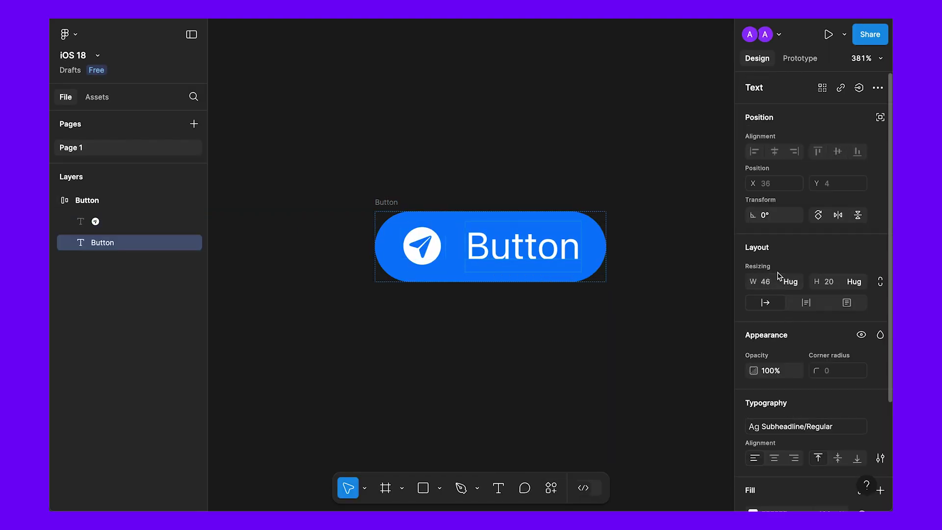
scroll(809, 363, "down", 3)
left_click(642, 307)
Set the gap between the symbol and the label in the Button frame to Auto
left_click(398, 205)
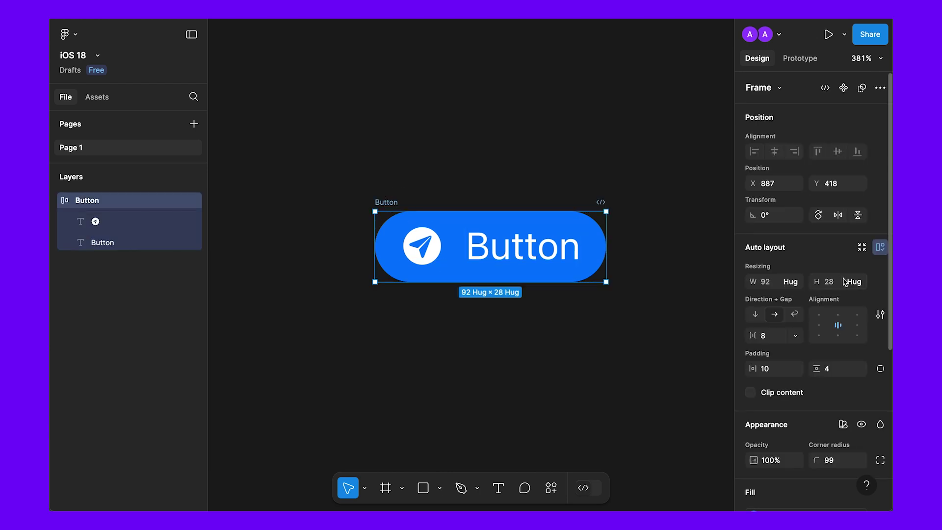
scroll(789, 324, "down", 1)
left_click(775, 331)
left_click(795, 329)
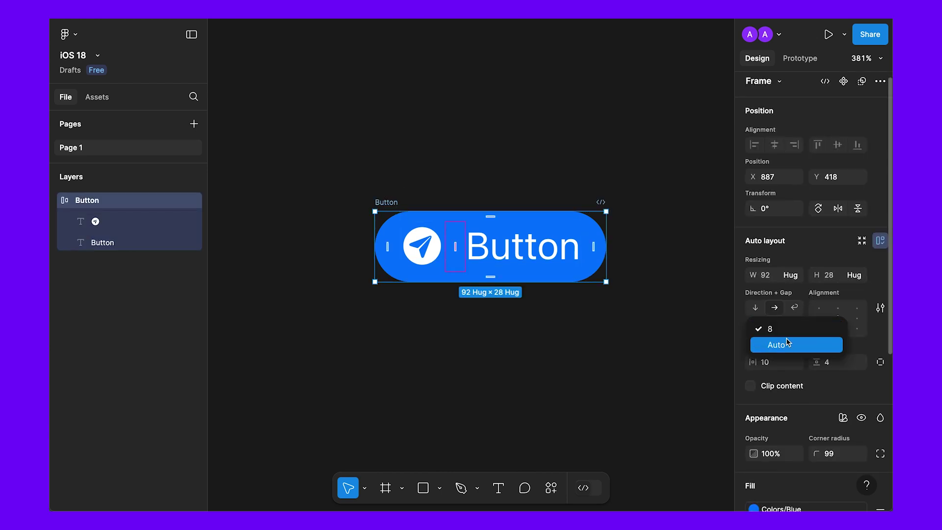
left_click(787, 342)
Narrow the Button frame to a width of 87, bringing the symbol and label closer together
left_click(488, 302)
left_click(500, 275)
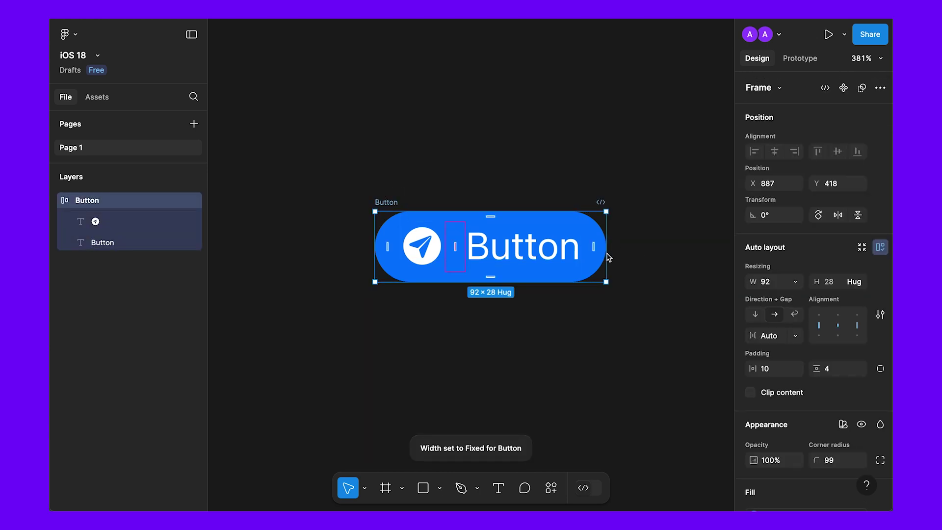
left_click_drag(606, 255, 594, 255)
left_click(560, 332)
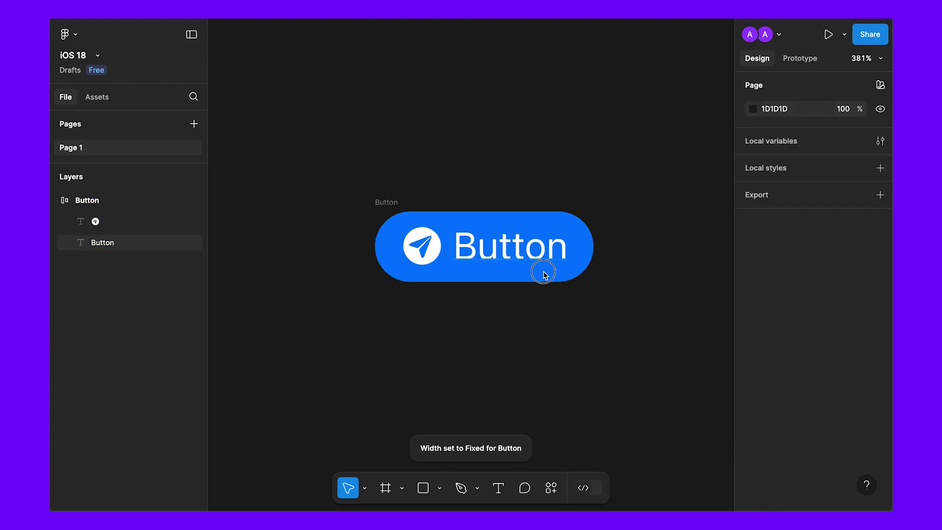
left_click(591, 245)
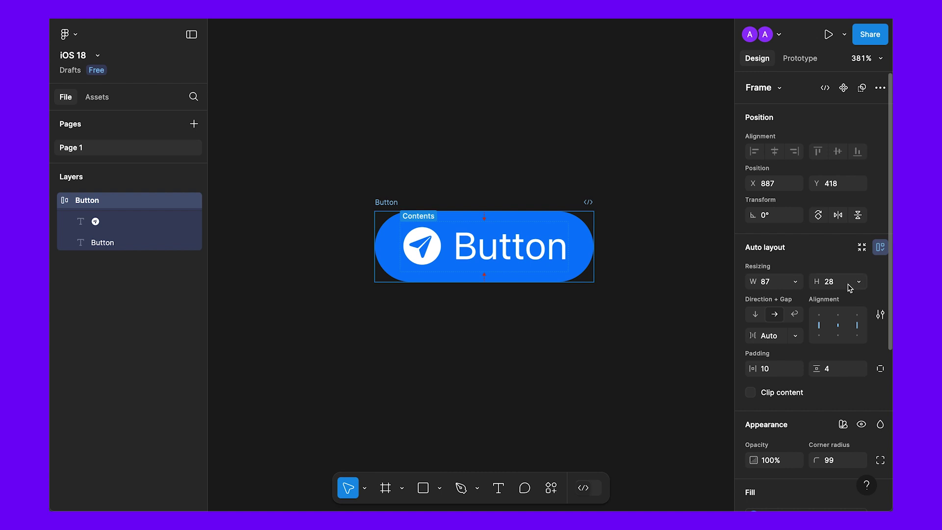
left_click(636, 360)
Turn the Button frame into a component
left_click(390, 202)
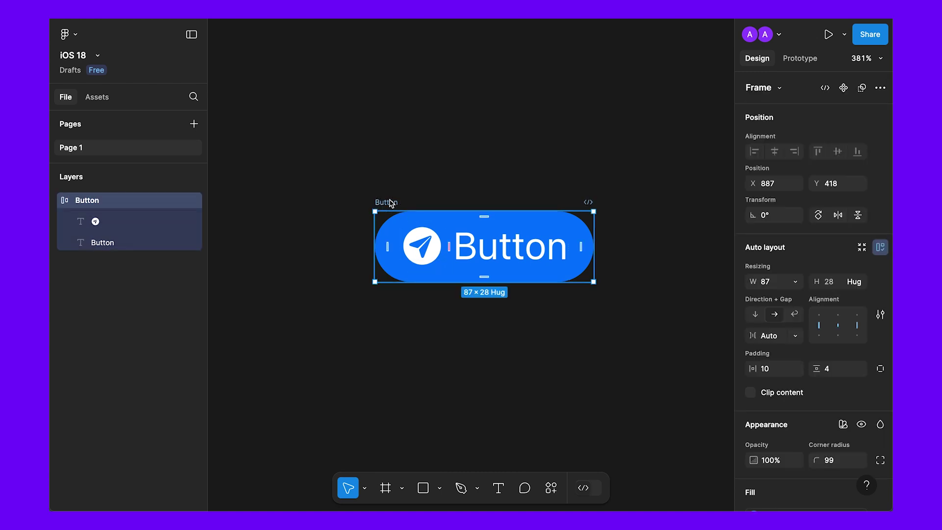
key("shift+2")
left_click(843, 90)
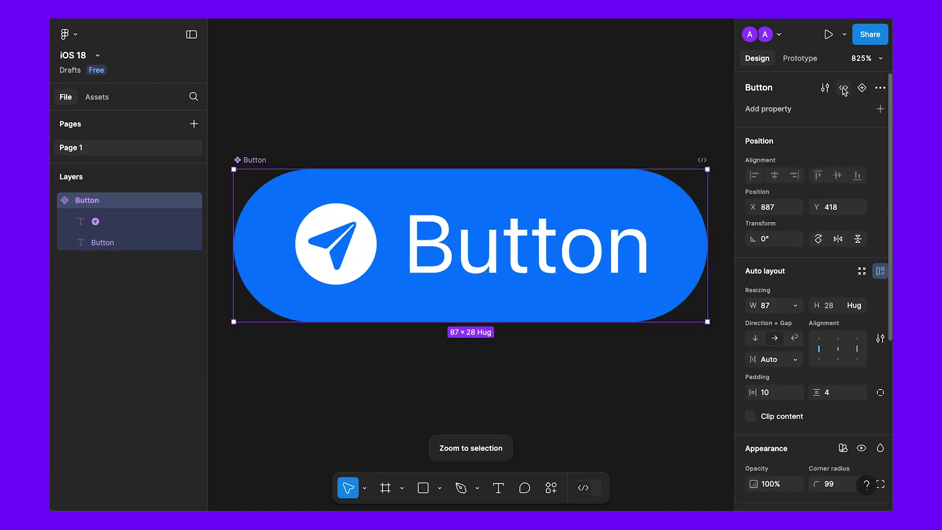
left_click(437, 109)
scroll(391, 87, "down", 2)
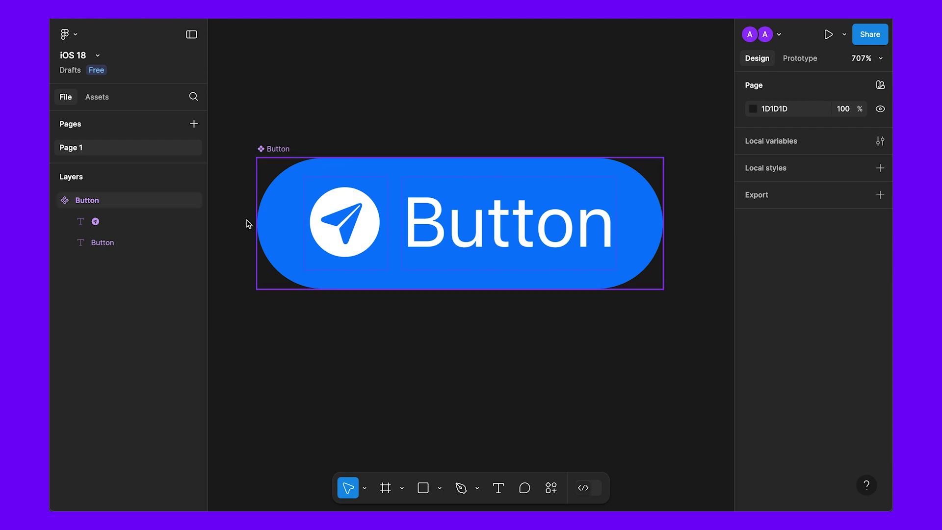
Add a variant property to the Button component
left_click(275, 148)
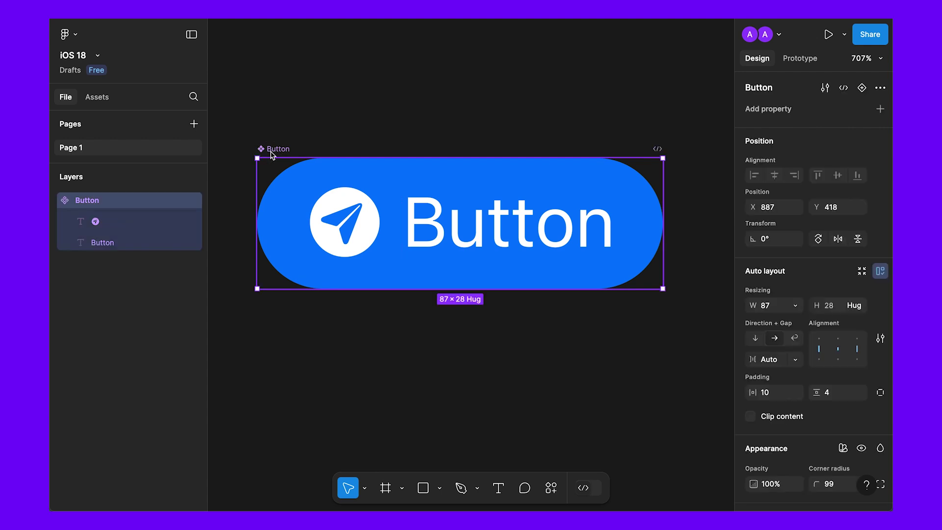
left_click(880, 109)
left_click(797, 147)
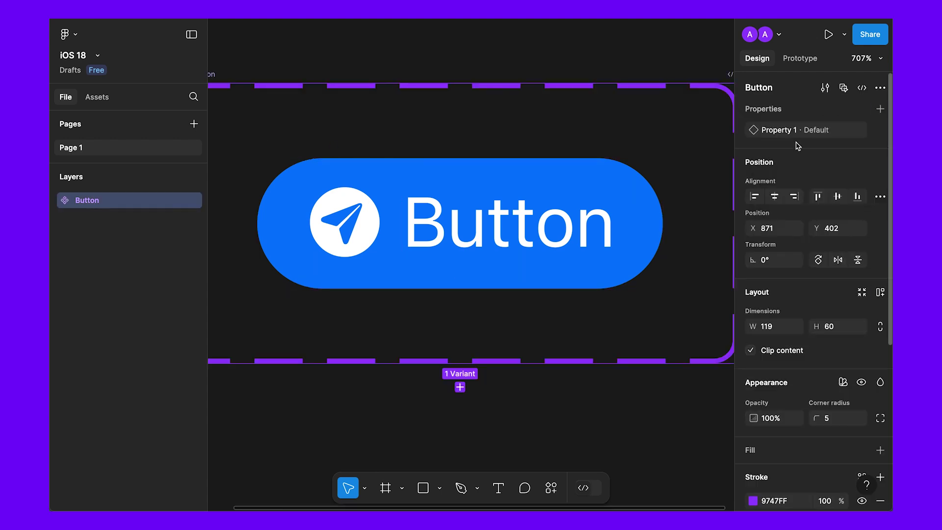
Rename the new variant property as Size and its default value as Small
scroll(653, 159, "down", 5)
key("shift+2")
left_click(862, 130)
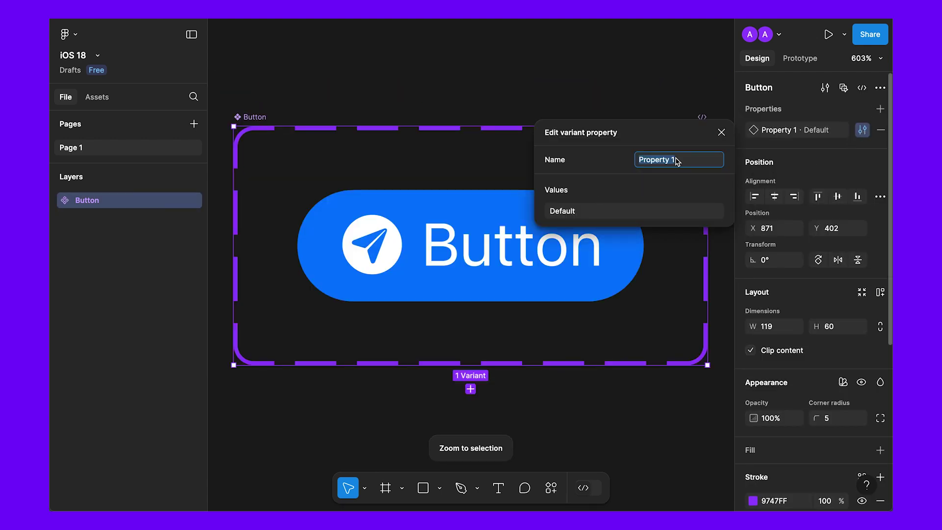
type("Size")
key("Tab")
type("Small")
key("Return")
Add a second variant property named Style with the value Filled
left_click(880, 109)
left_click(807, 148)
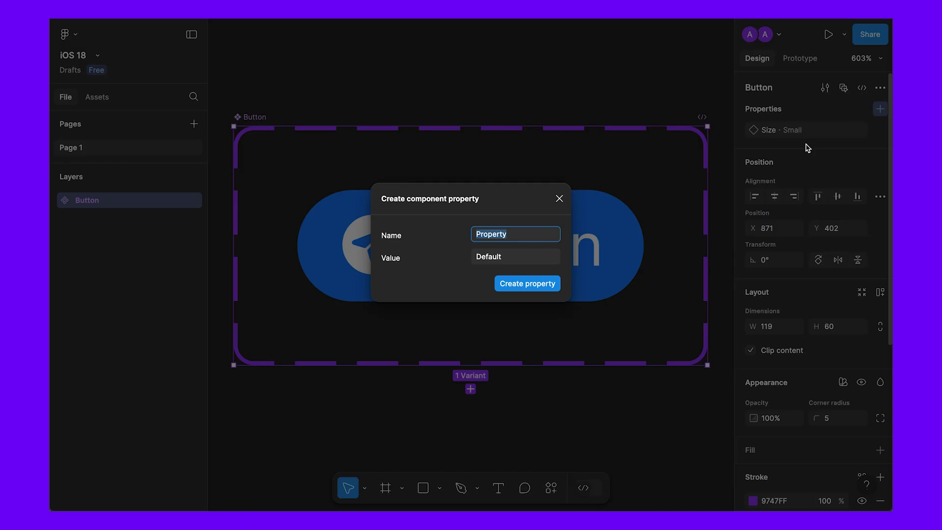
type("Style")
key("Tab")
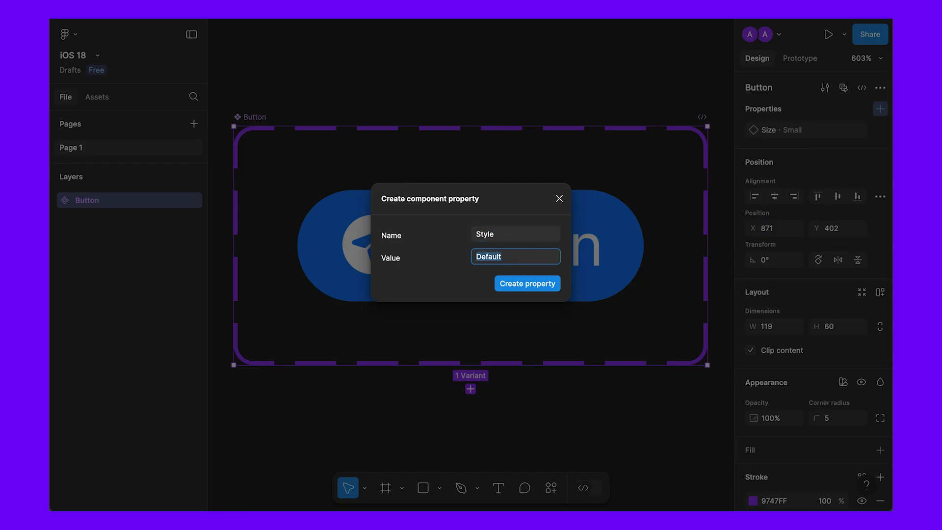
key("Return")
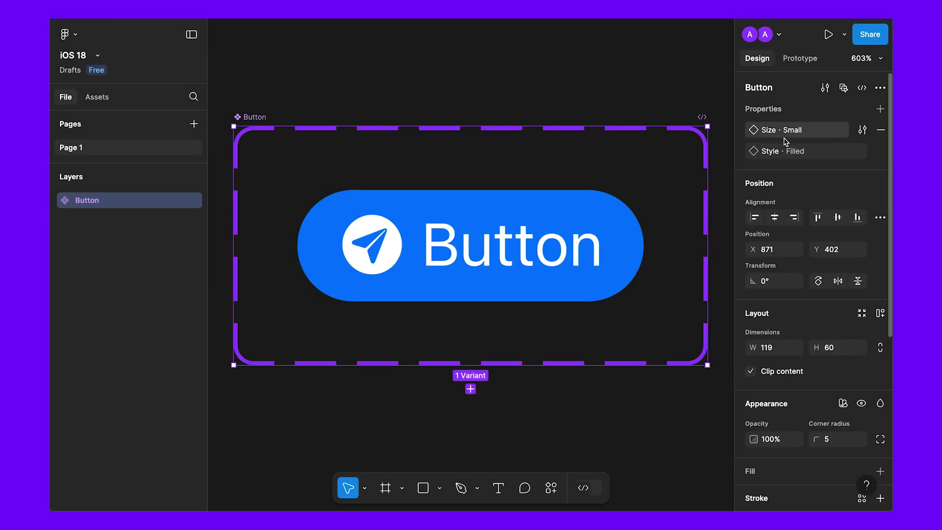
Add a third variant property named State with the value Enabled
left_click(880, 109)
left_click(819, 149)
type("Satte")
key("Tab")
type("Enabled")
key("Return")
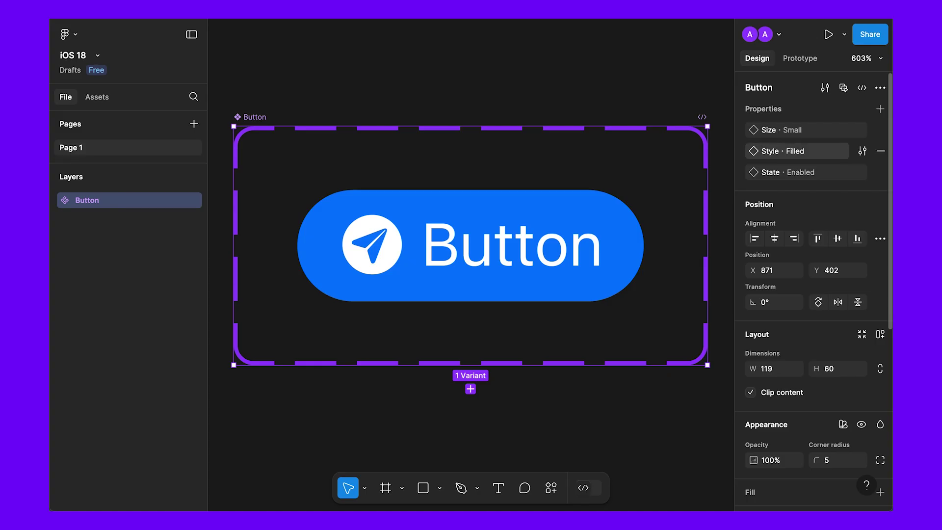
Add a fourth variant property named Label Type with the value Symbol + Text
left_click(880, 109)
left_click(819, 149)
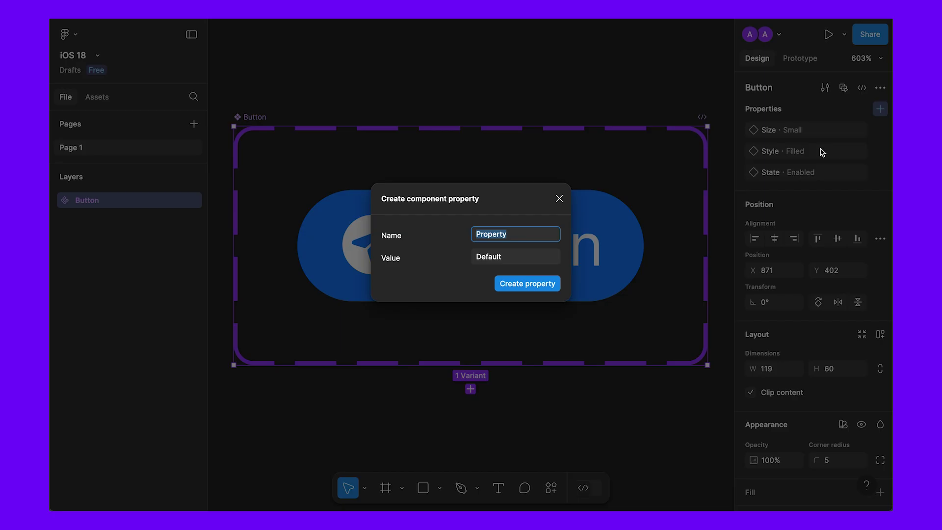
type("Label Type")
key("Tab")
type("Symbo")
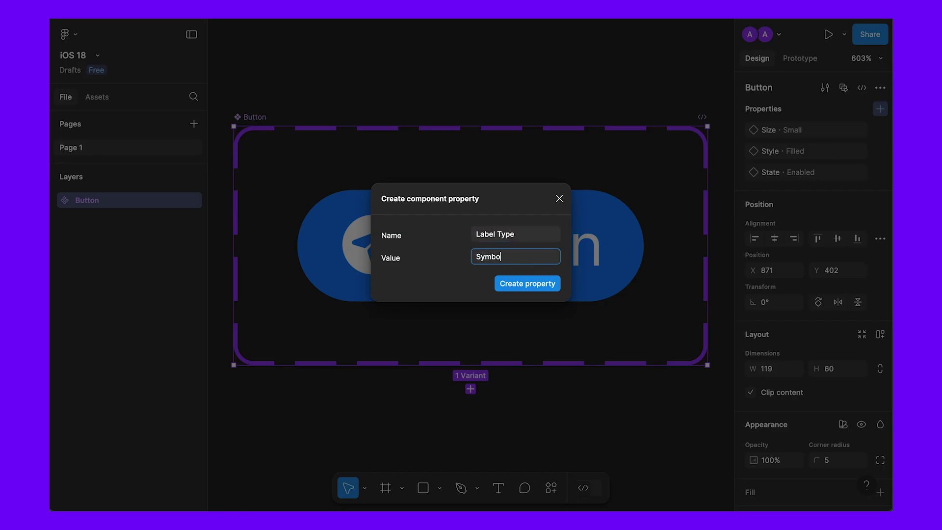
type("l + T")
key("Return")
Create a text property named Label with the value Submit on the Button component set
left_click(880, 108)
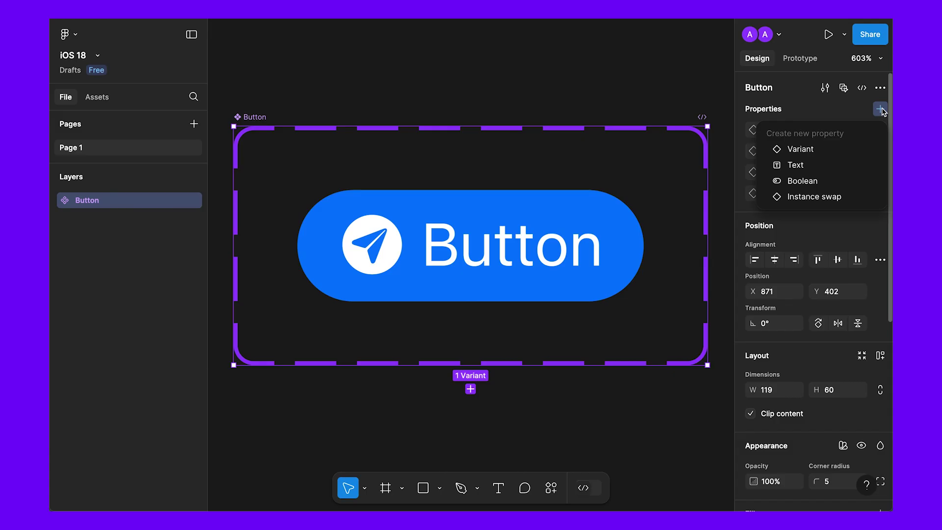
left_click(798, 165)
key("Tab")
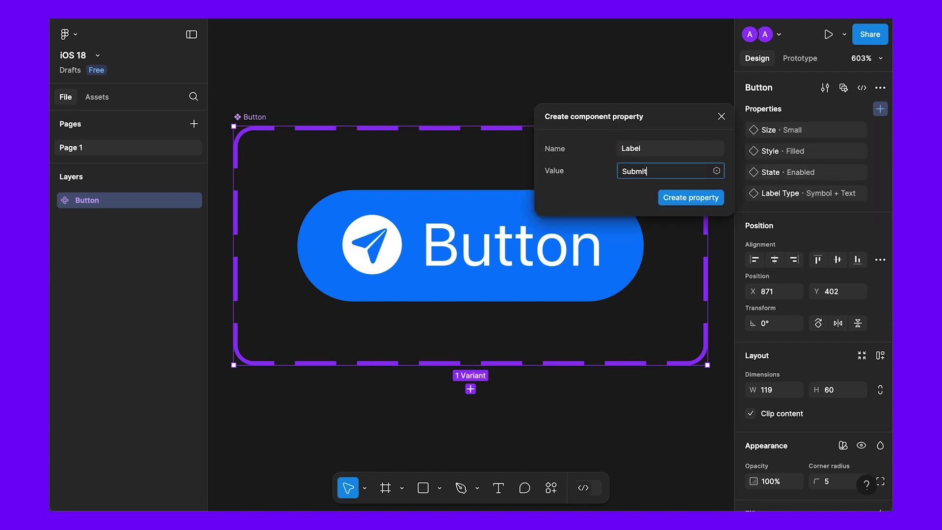
left_click(691, 198)
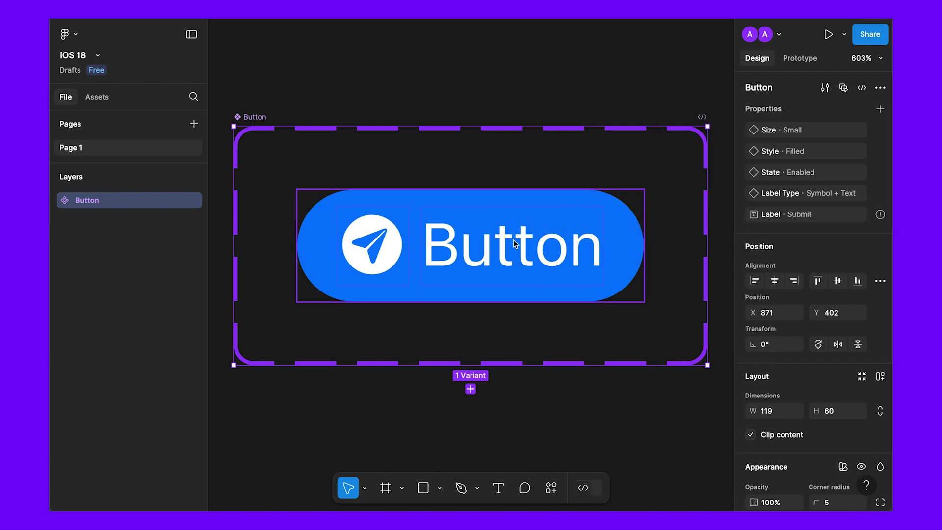
Apply the Label text property to the button's text layer
double_click(513, 240)
left_click(877, 112)
left_click(784, 211)
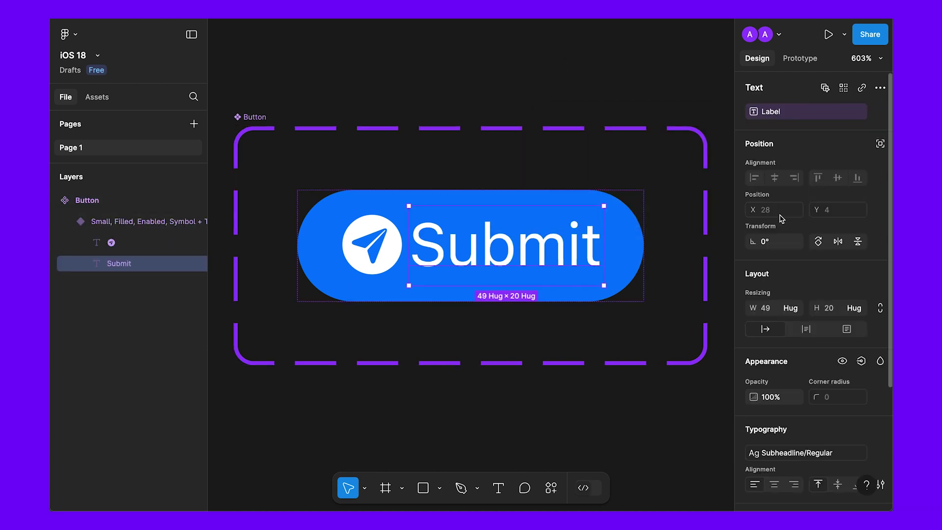
left_click(522, 36)
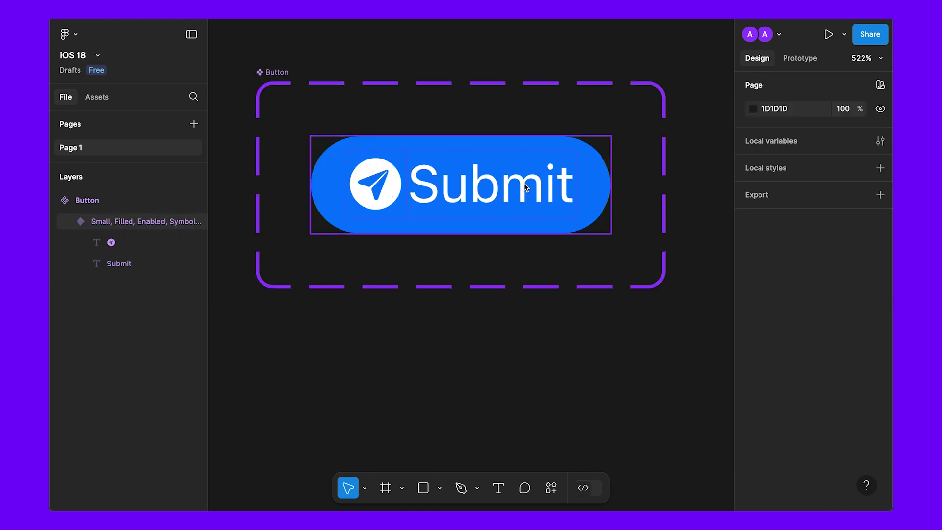
Add a second variant of the button and extend the component set downward to about 171 px tall
left_click(525, 184)
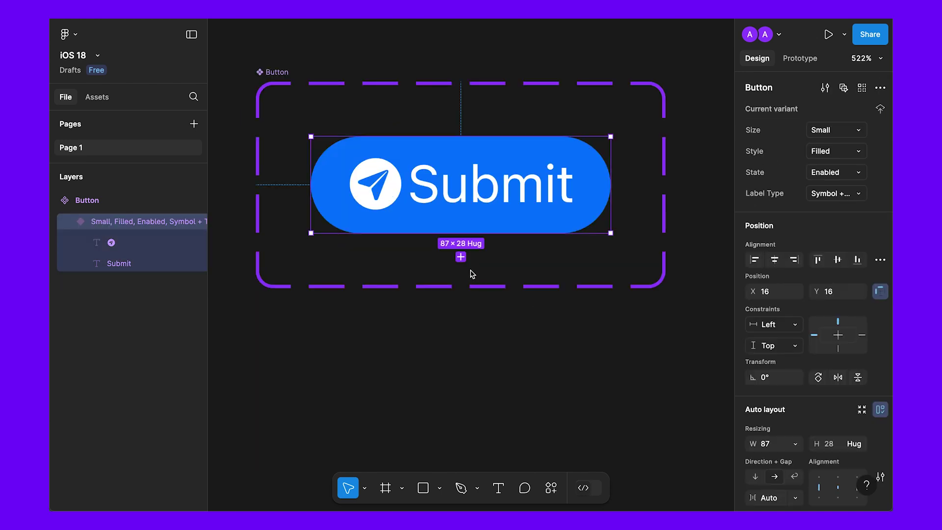
left_click(461, 257)
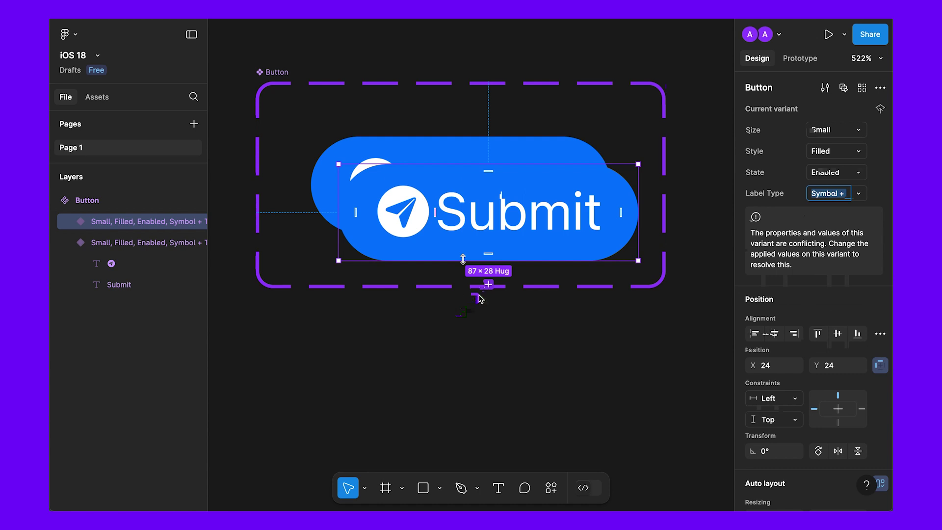
left_click_drag(482, 288, 477, 484)
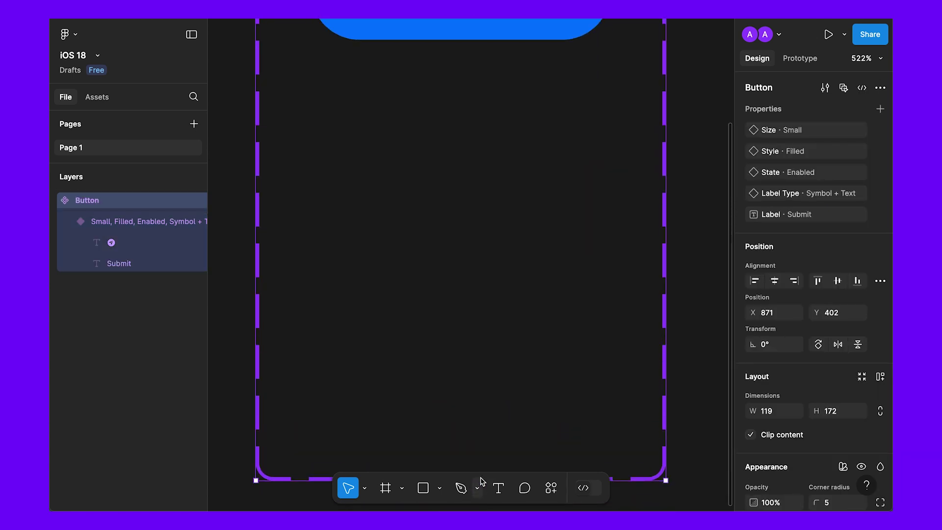
scroll(509, 241, "down", 3)
scroll(508, 241, "down", 3)
left_click(505, 120)
left_click(483, 162)
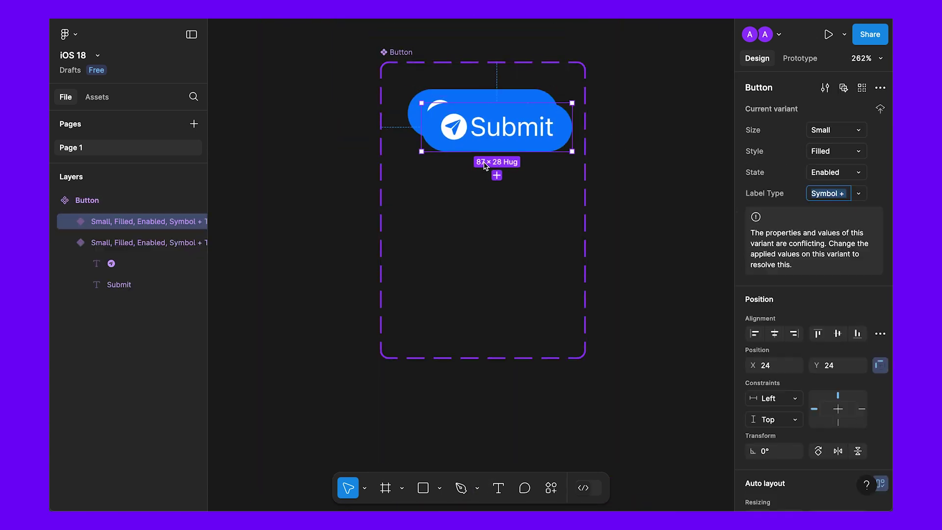
Give the new variant a new Style value Tinted and place it directly below the Filled variant, aligned with it
left_click(858, 150)
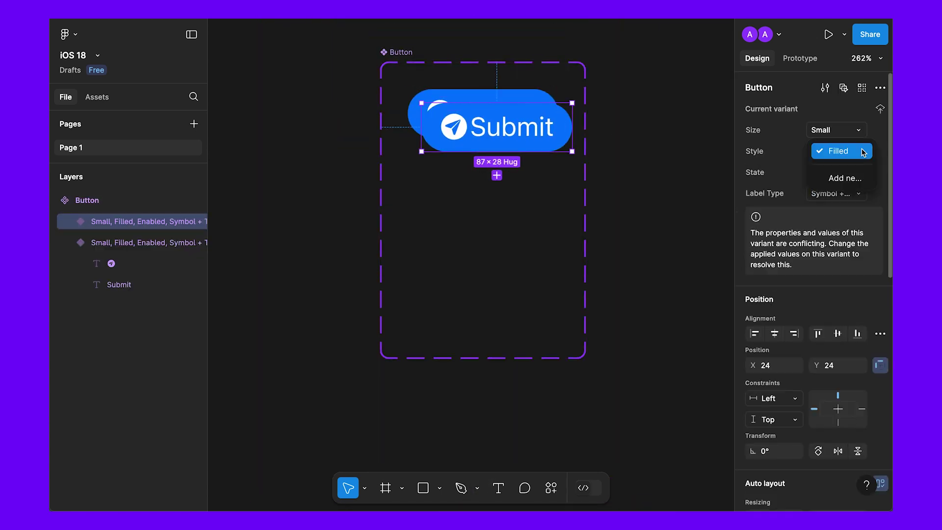
left_click(852, 175)
type("Tin")
left_click_drag(535, 133, 522, 184)
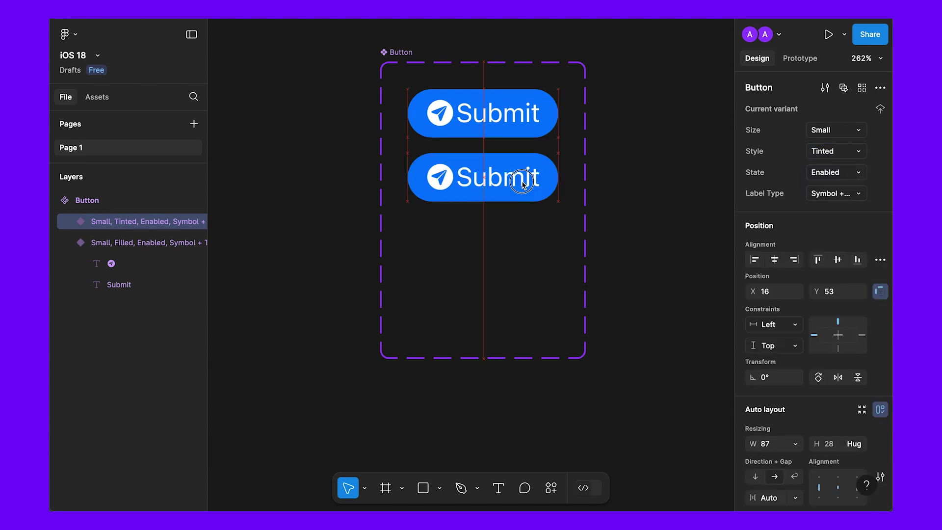
Fill the Tinted variant with the Button - Tinted Fill color and its symbol and label with Colors/Blue
scroll(809, 344, "down", 5)
left_click(807, 374)
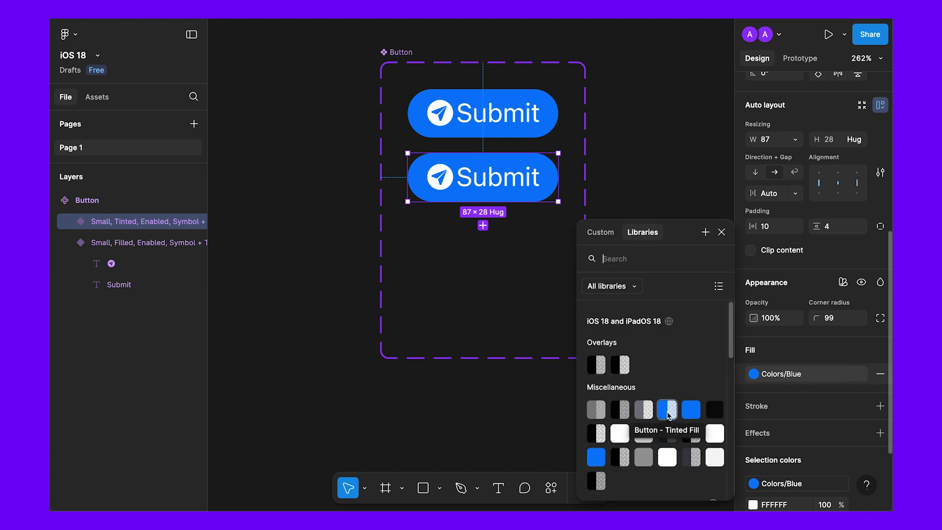
left_click(668, 416)
key("Return")
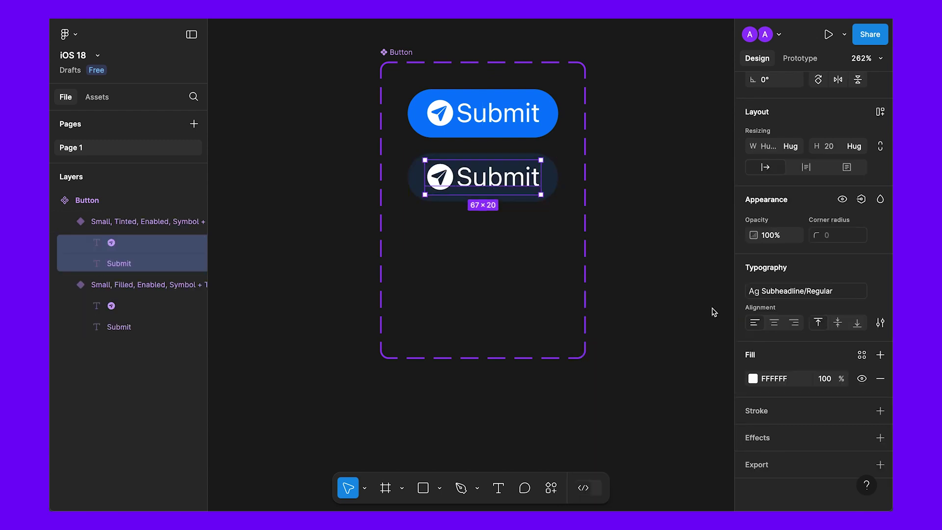
left_click(861, 354)
type("b")
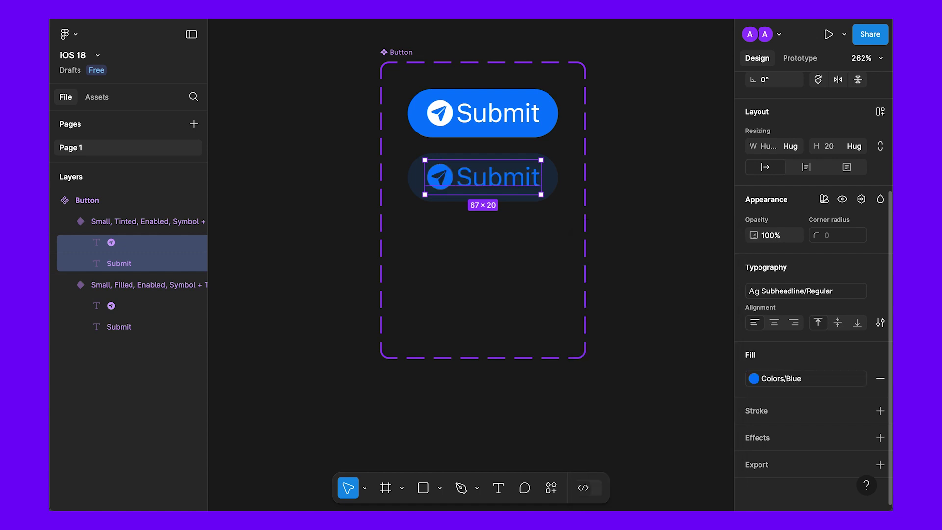
left_click(630, 169)
Add another variant below the Tinted one and give it a new Style value Gray
left_click(497, 181)
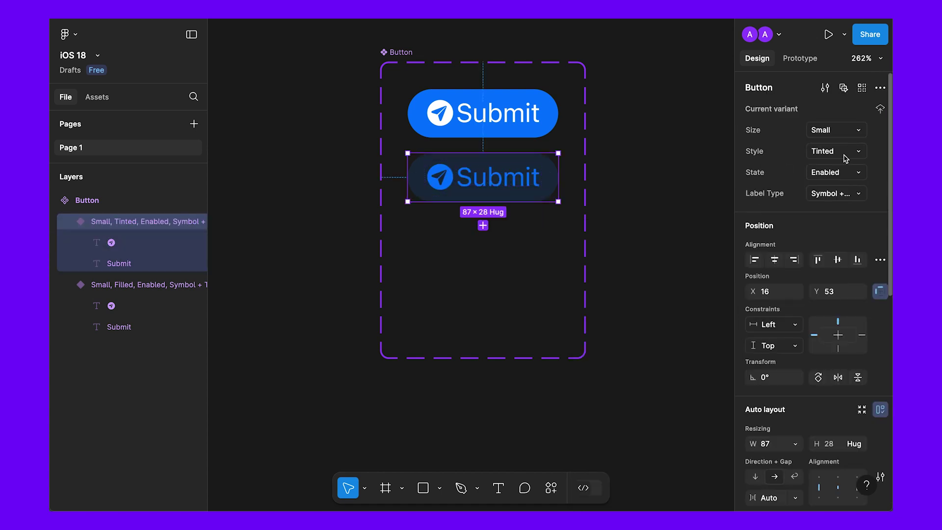
left_click(482, 226)
left_click(838, 151)
left_click(848, 178)
type("Gray")
Change the Gray variant's background fill to the library color Fills/Tertiary
scroll(861, 293, "down", 8)
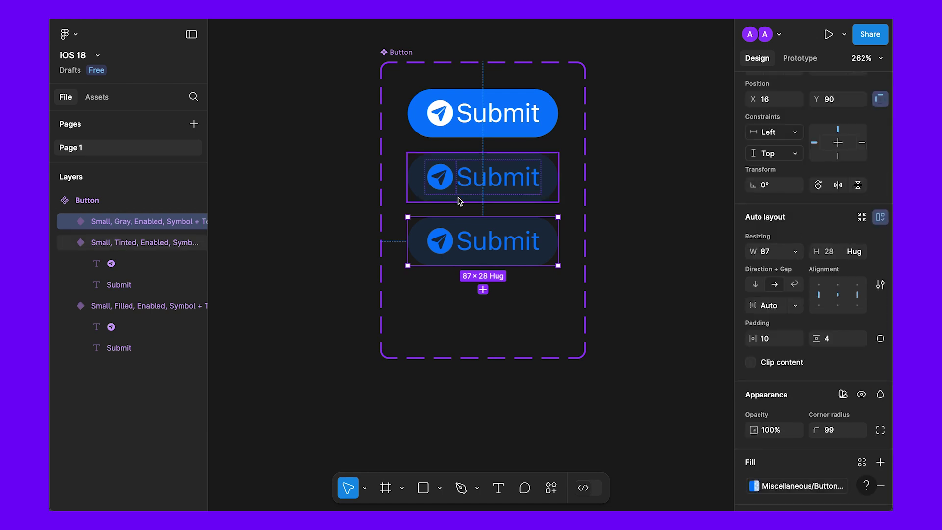
left_click(861, 288)
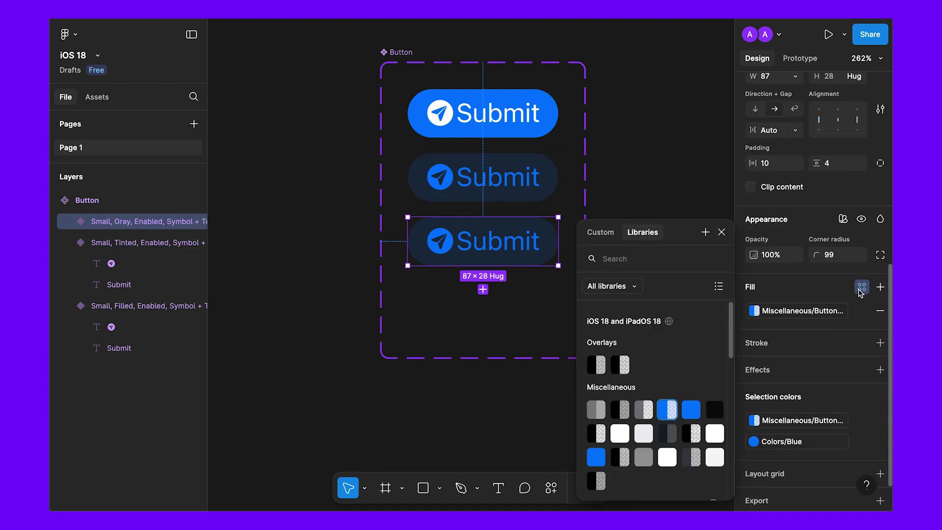
scroll(646, 398, "down", 5)
scroll(649, 403, "down", 2)
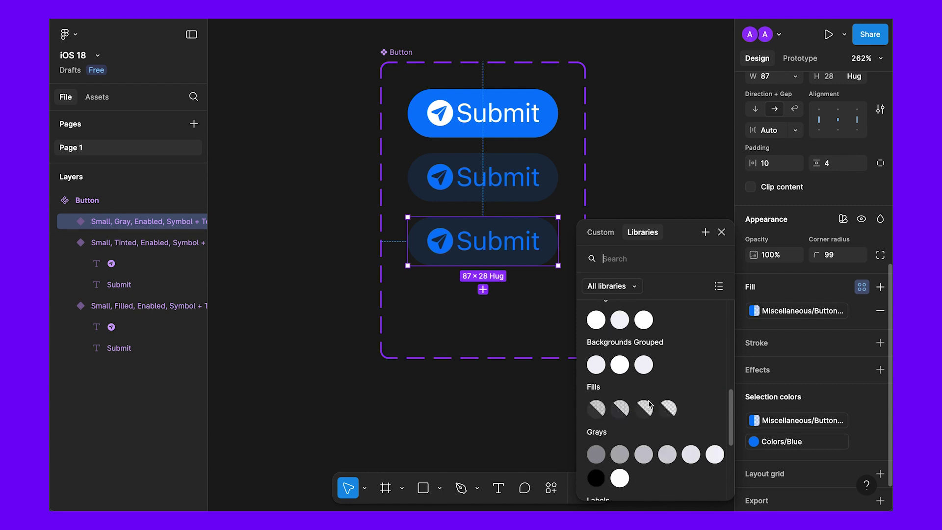
type("fill")
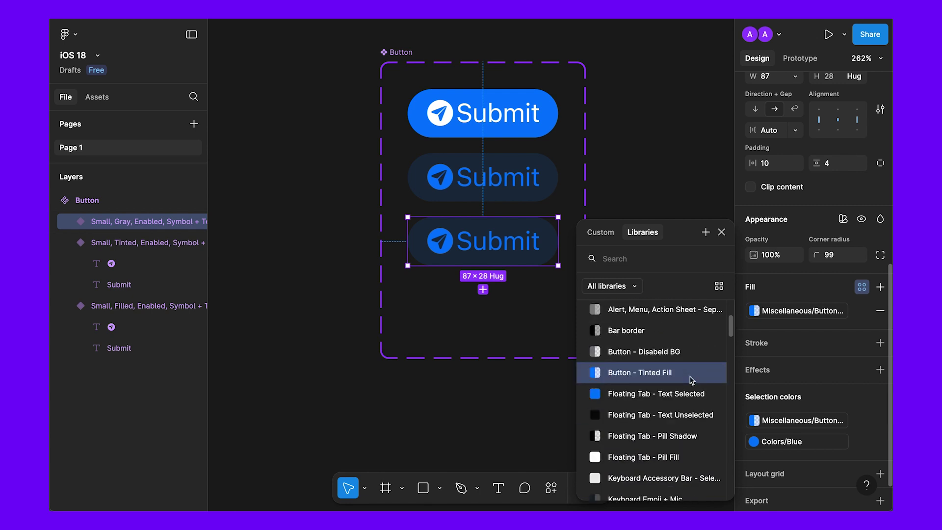
left_click(639, 402)
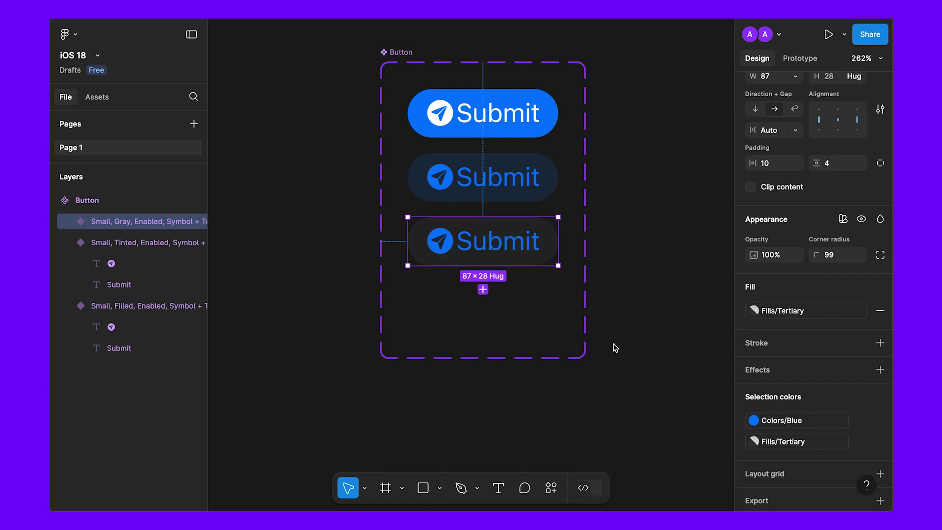
left_click(623, 370)
Add another variant below the Gray one and give it a new Style value Plain
left_click(461, 243)
left_click(483, 288)
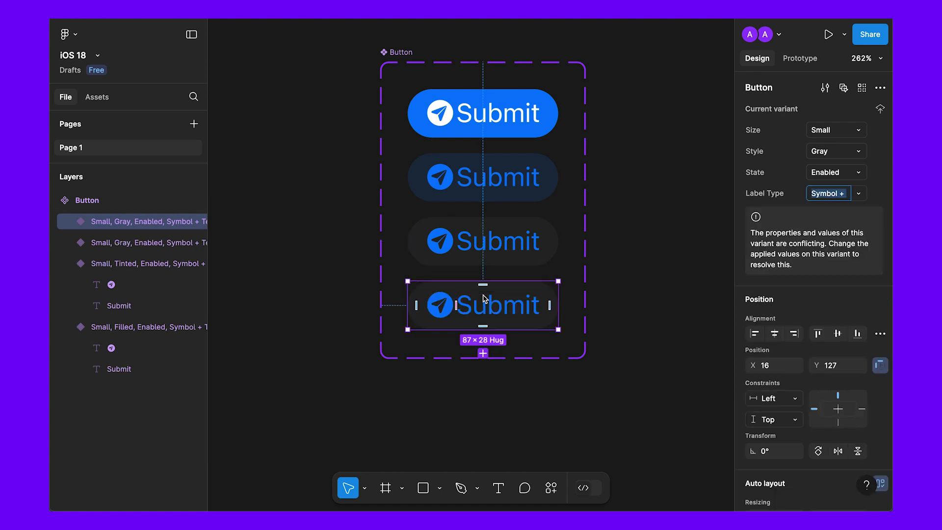
left_click(838, 159)
left_click(841, 177)
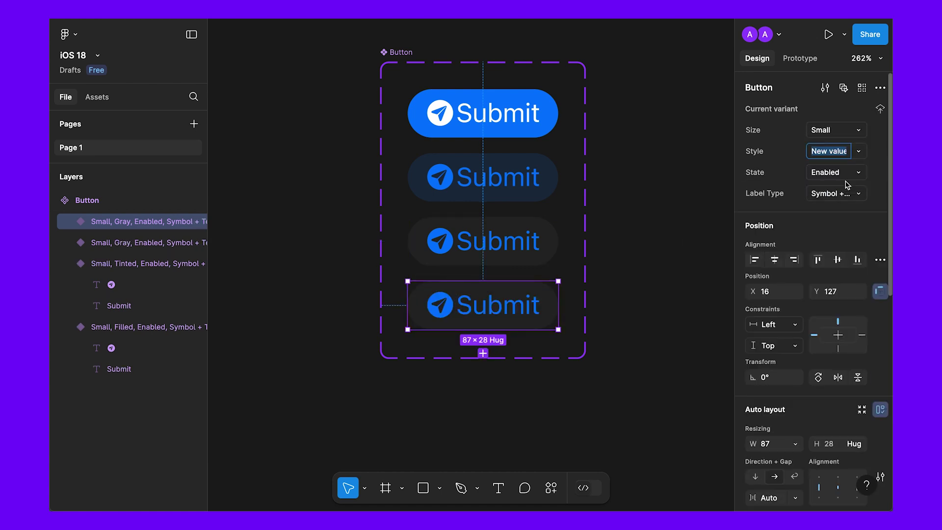
type("Plain")
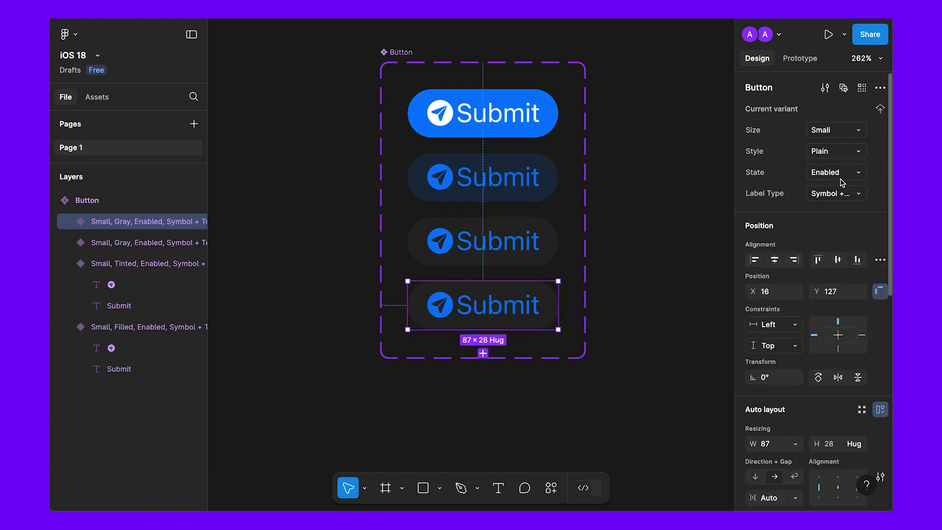
Remove the background fill from the Plain variant
scroll(834, 221, "down", 8)
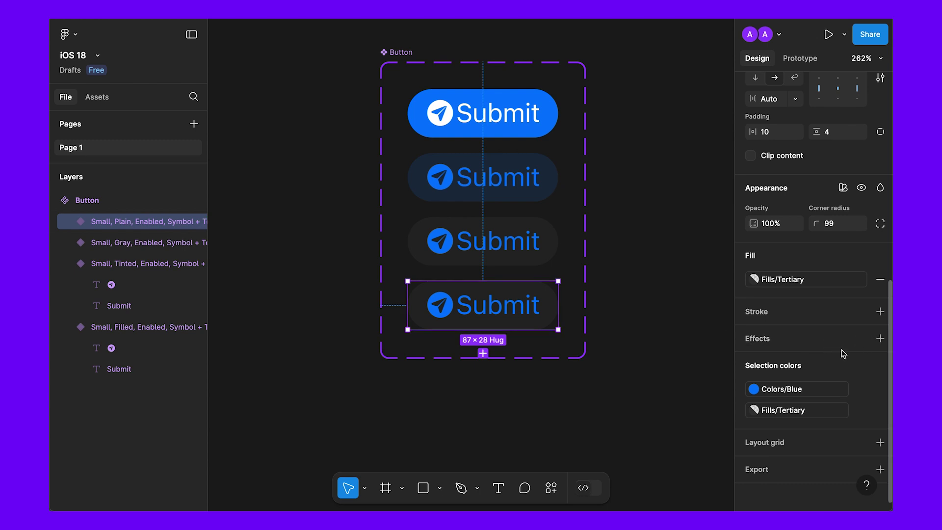
left_click(880, 279)
left_click(637, 238)
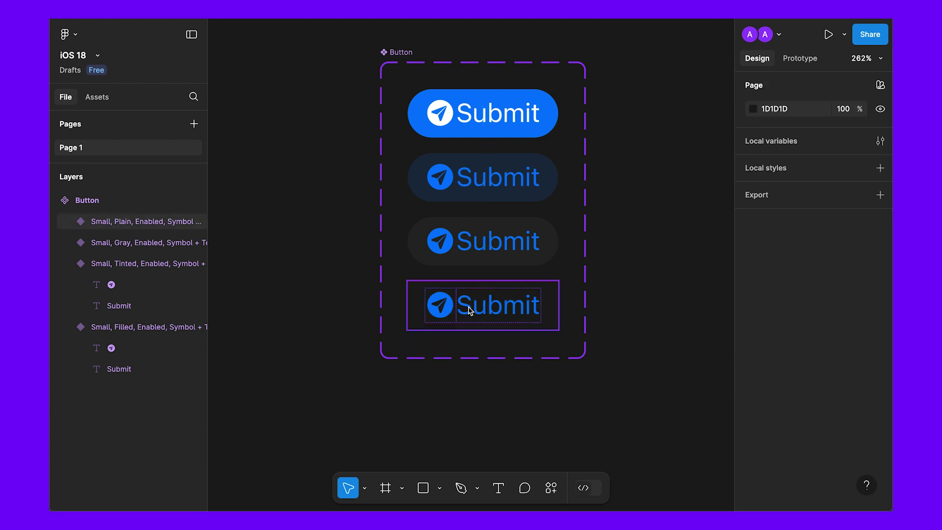
Widen the Button component set to about 250 px to make room for a second column of variants
scroll(633, 147, "right", 5)
left_click(323, 86)
left_click_drag(503, 212, 719, 223)
key("shift+2")
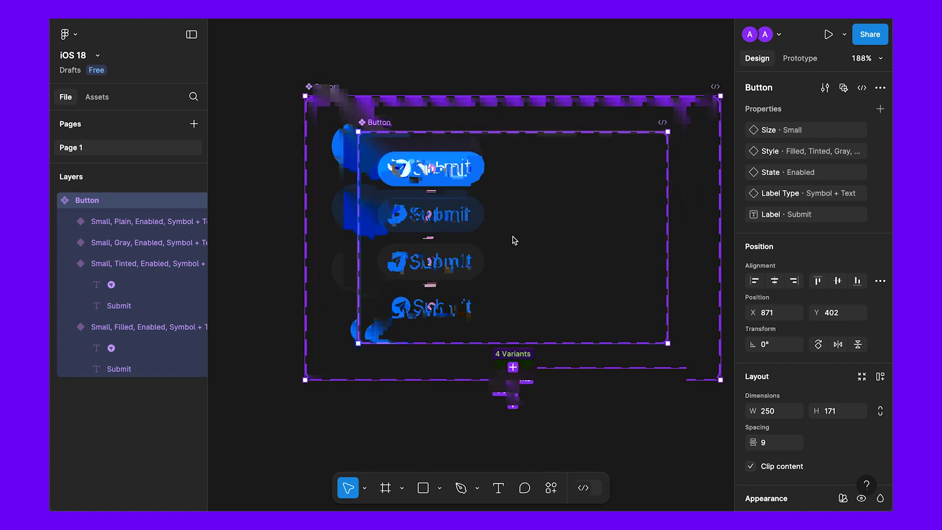
Duplicate all four style variants into a second column beside the originals
left_click(563, 248)
left_click(315, 182)
left_click(313, 233, "shift")
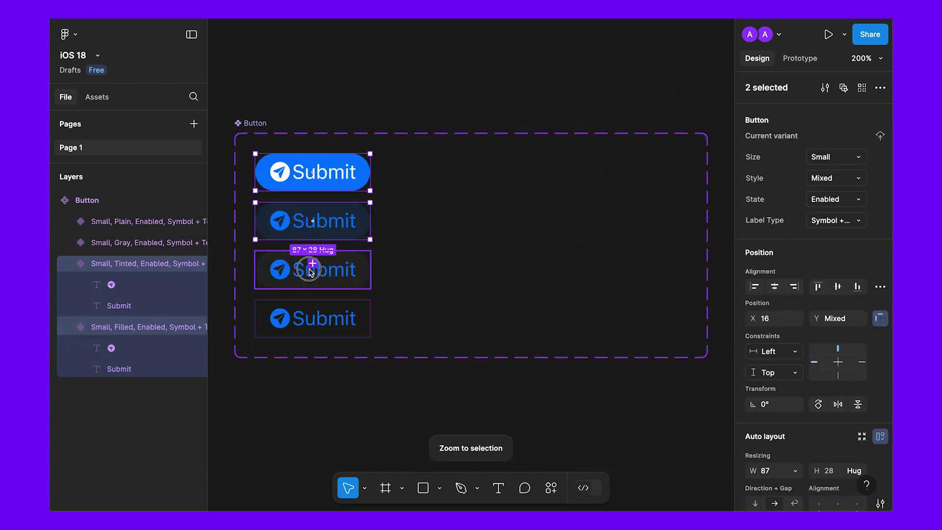
left_click(312, 265, "shift")
key("super+z")
left_click_drag(496, 77, 288, 319)
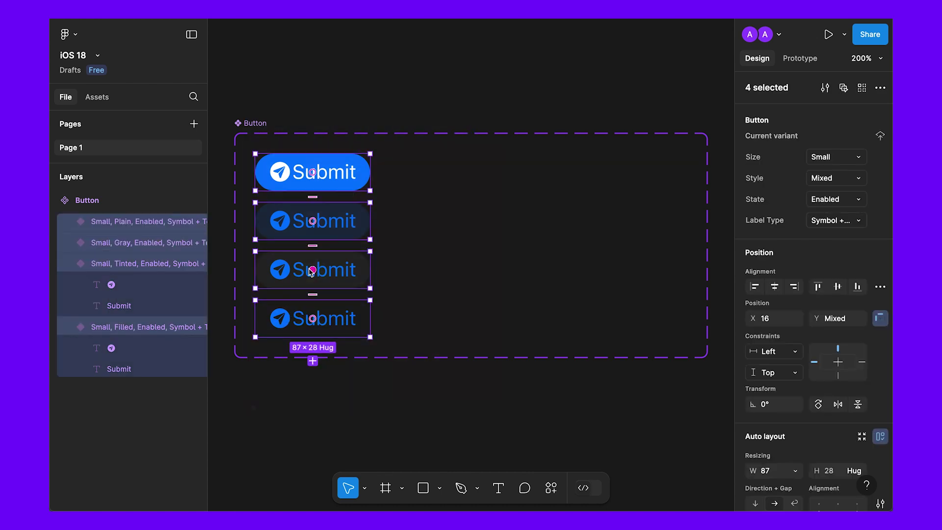
key("ctrl+d")
Give the four duplicated variants a new State value Disabled
left_click(837, 198)
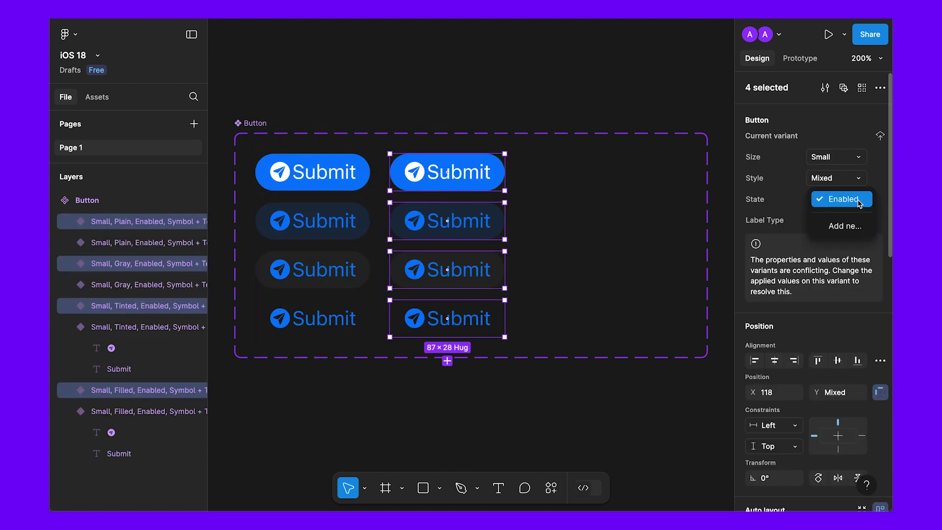
left_click(853, 228)
type("D")
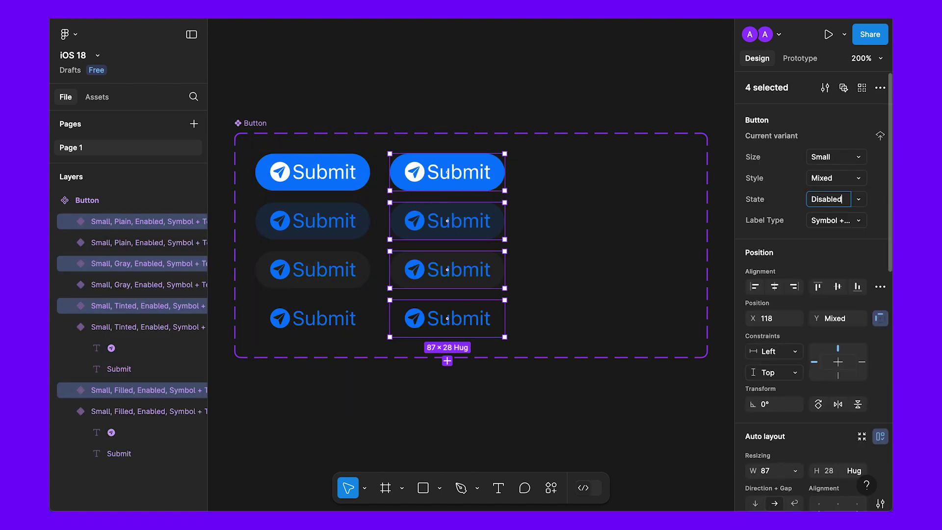
type("isabled")
key("Return")
Set the background fill of the disabled Filled, Tinted and Gray variants to Fills/Tertiary
scroll(824, 314, "down", 5)
scroll(823, 313, "down", 5)
left_click(880, 318)
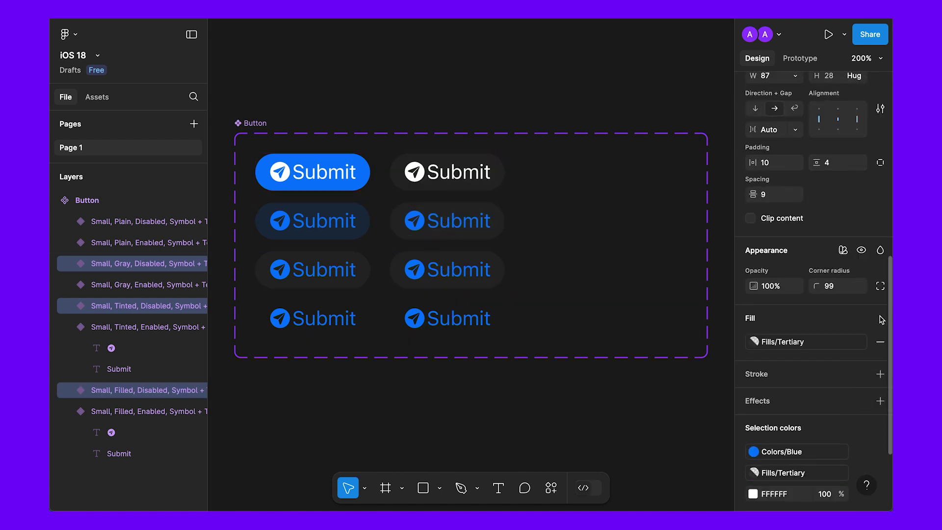
left_click(805, 344)
key("Escape")
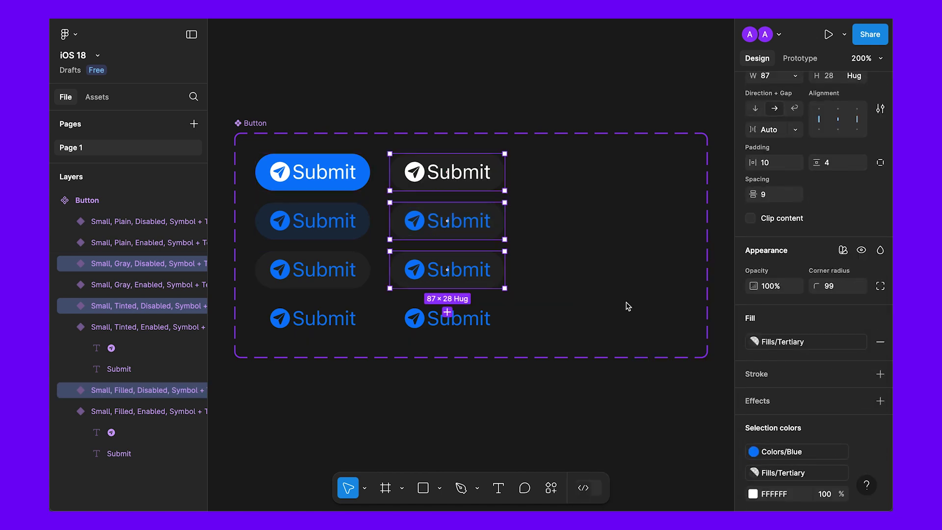
Set the symbols and labels of the disabled Filled, Tinted and Gray variants to the Labels/Tertiary color
key("Return")
left_click(880, 285)
left_click(820, 310)
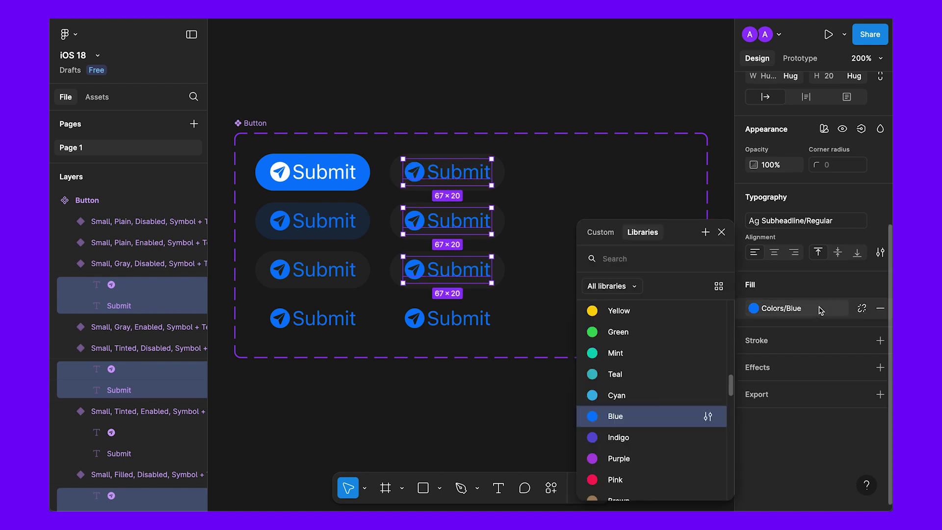
type("label")
left_click(619, 338)
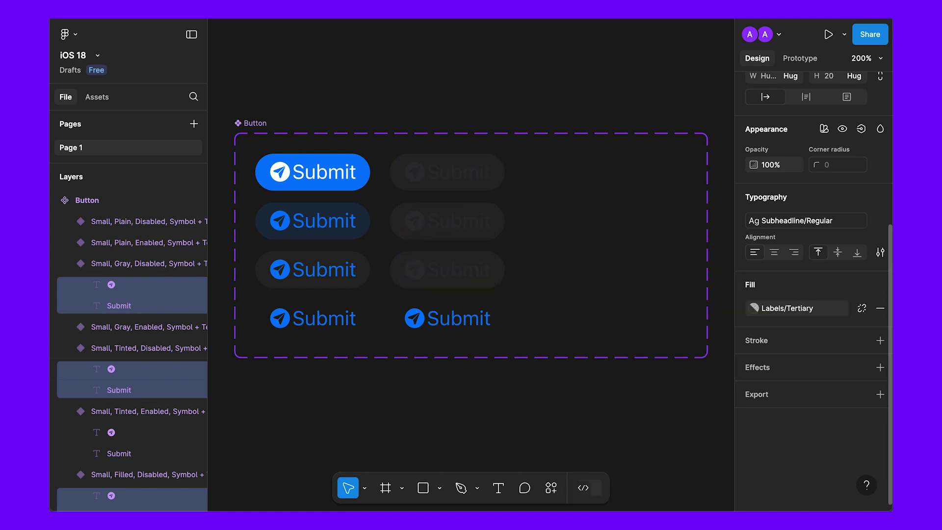
Set the symbol and label of the disabled Plain variant to the Labels/Tertiary color
left_click(496, 314)
key("Return")
left_click(816, 379)
type("label")
left_click(619, 337)
left_click(522, 413)
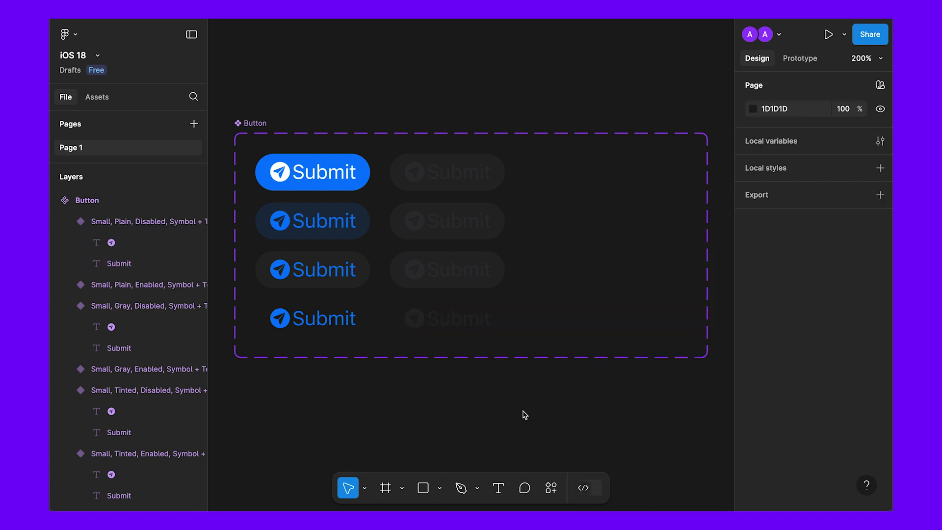
Place a test instance of the enabled Filled button above the component set and set its State to Disabled
left_click(459, 167)
left_click(415, 120)
left_click_drag(325, 176, 376, 80)
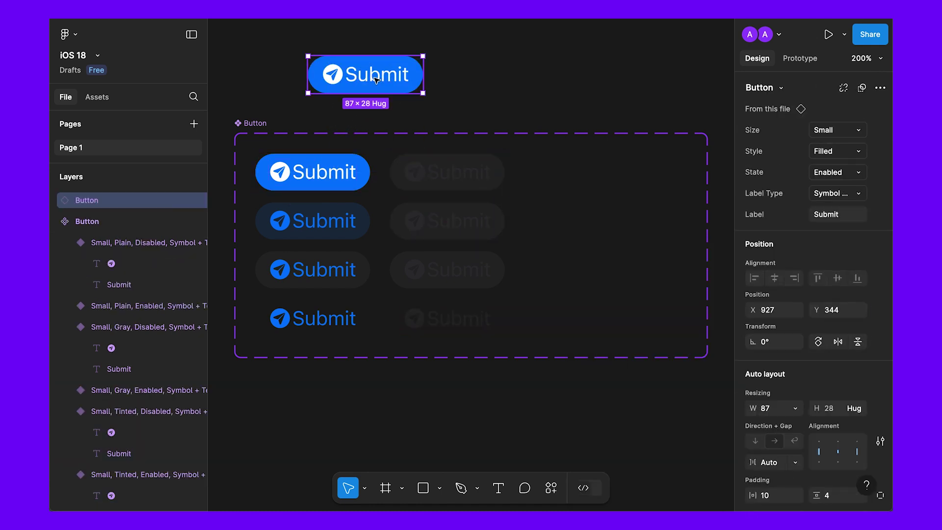
left_click(829, 172)
left_click(792, 186)
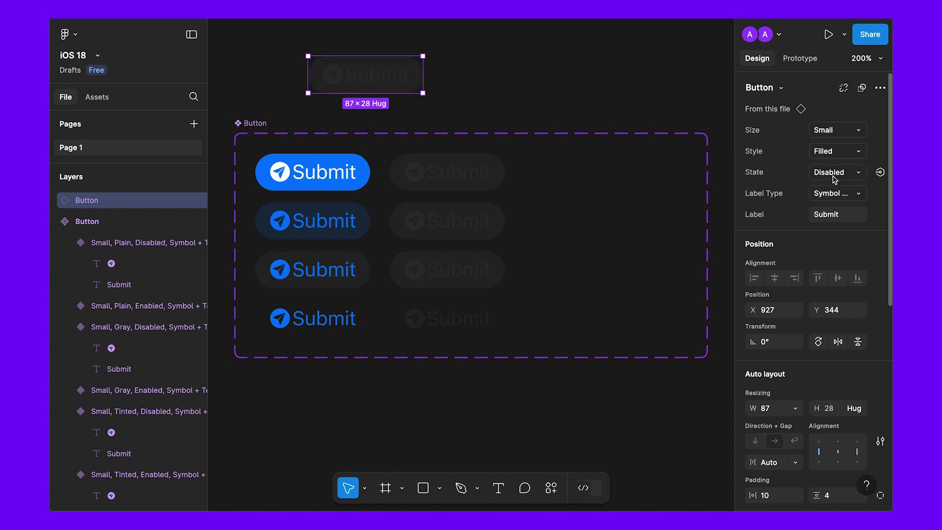
Test the disabled instance by switching its Style to Tinted and Plain
left_click(845, 152)
left_click(844, 166)
left_click(847, 155)
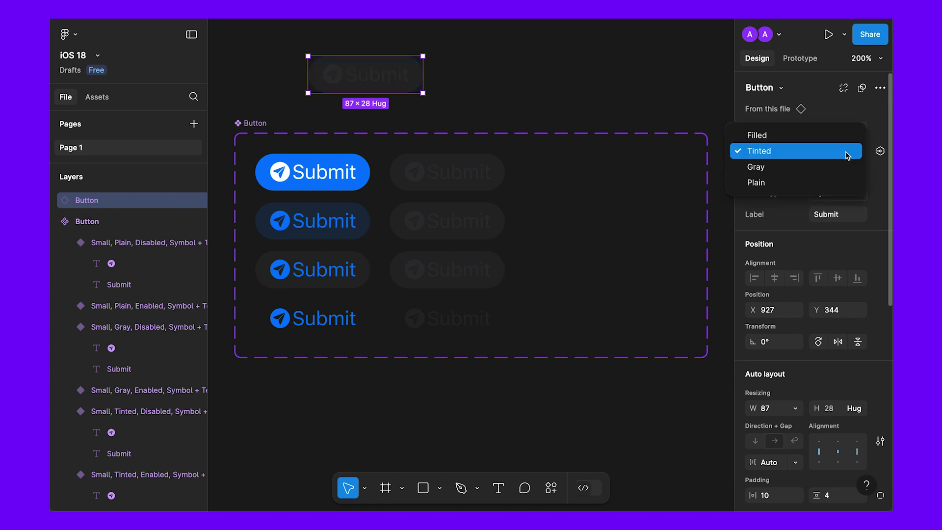
left_click(780, 183)
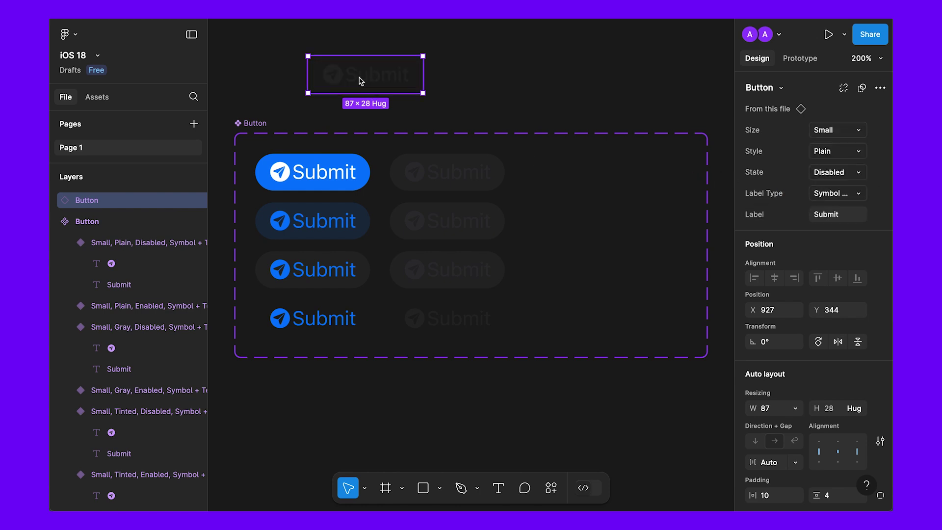
left_click(493, 79)
Test the instance with State Enabled in the Gray and Tinted styles, and delete the instance
left_click(409, 81)
left_click(840, 173)
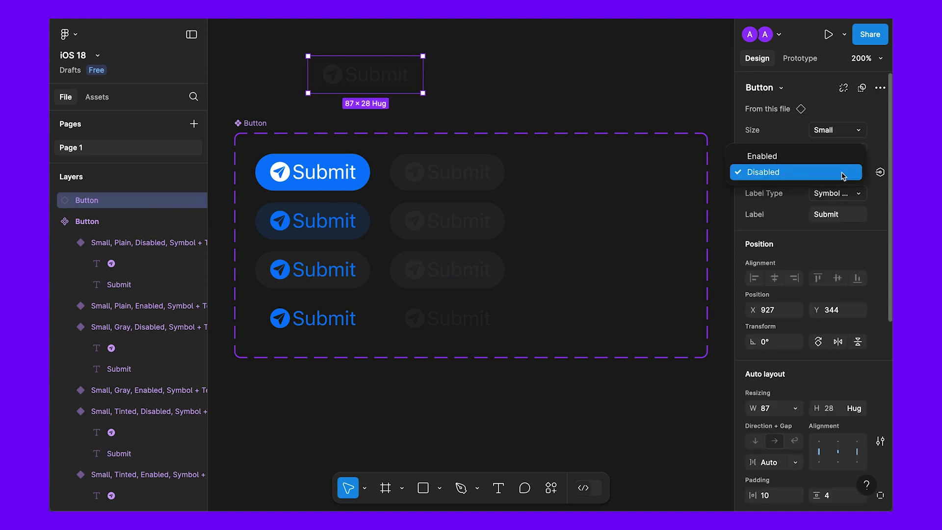
left_click(834, 156)
left_click(824, 151)
left_click(824, 135)
left_click(824, 155)
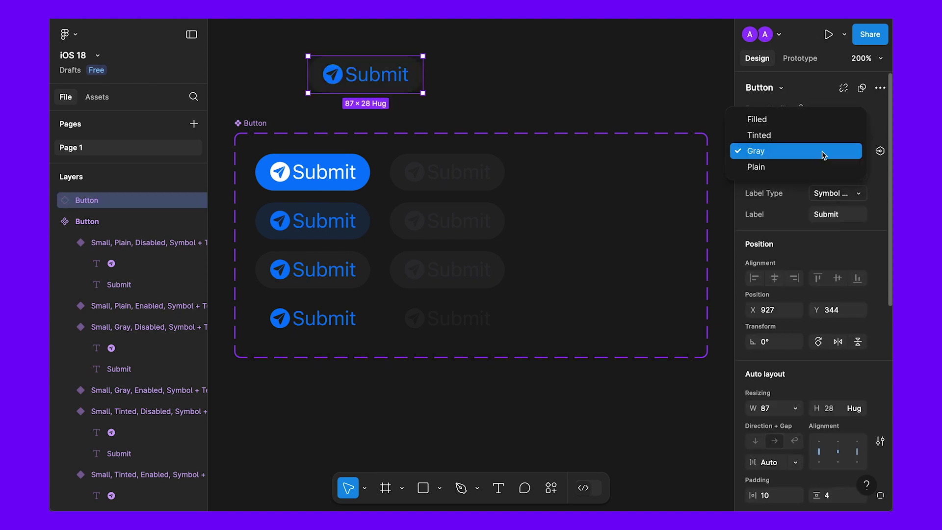
left_click(767, 136)
left_click(485, 78)
key("Delete")
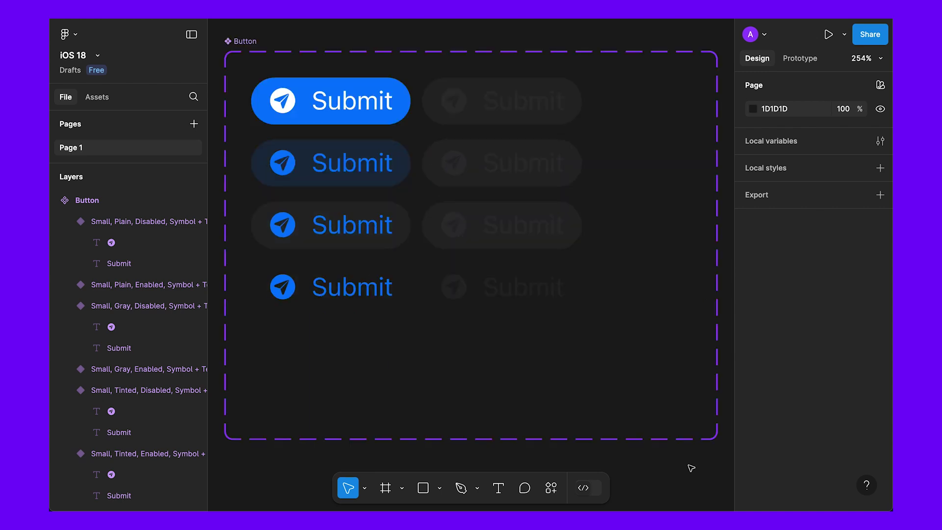
Enlarge the Button component set frame in width and height to make room for more variants
key("ctrl+0")
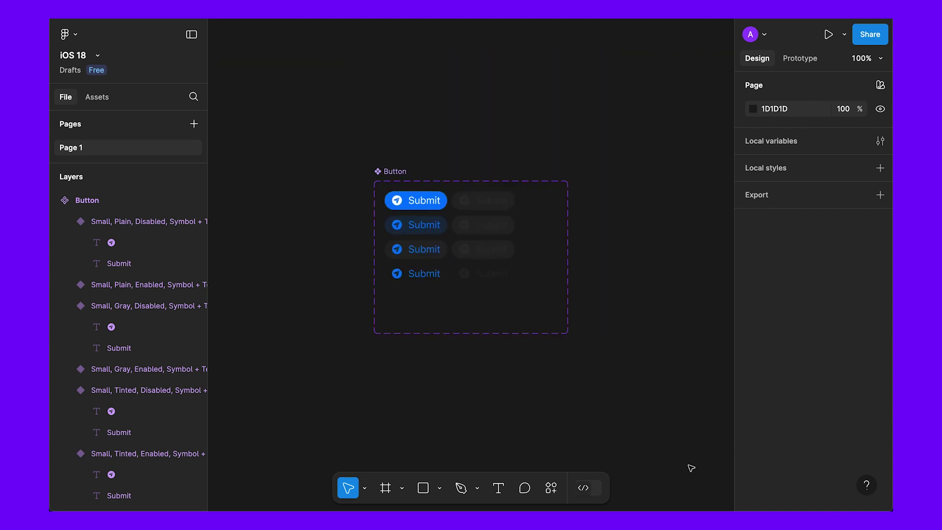
left_click(385, 171)
left_click_drag(568, 333, 837, 450)
scroll(531, 417, "right", 4)
key("shift+2")
Duplicate the eight Small variants into two more column pairs beside the originals within the component set
left_click(490, 78)
left_click_drag(437, 53, 274, 272)
left_click_drag(298, 128, 604, 127)
left_click(536, 69)
scroll(494, 79, "up", 1)
Give the eight variants in the middle column pair a new Label Type value Symbol
left_click_drag(381, 79, 540, 275)
left_click(836, 220)
left_click(843, 249)
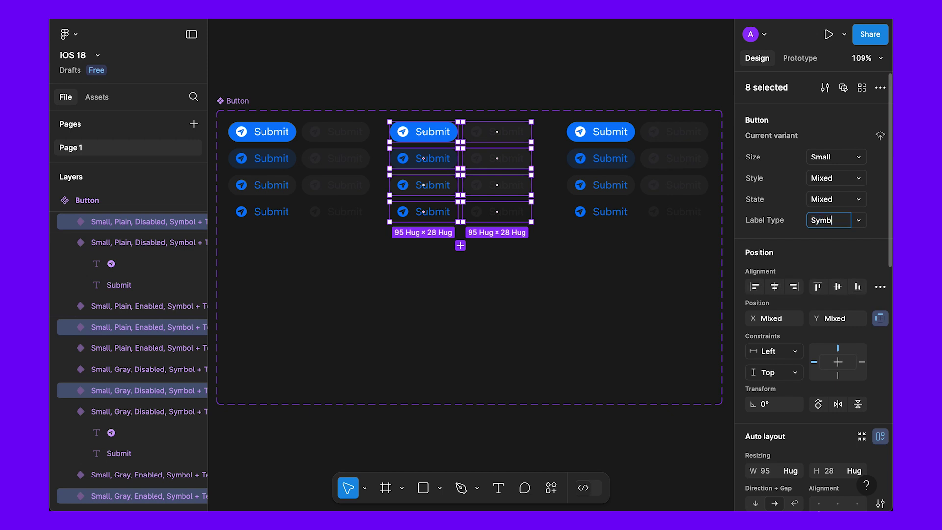
Give the eight variants in the third column pair a new Label Type value Text
left_click_drag(545, 71, 721, 268)
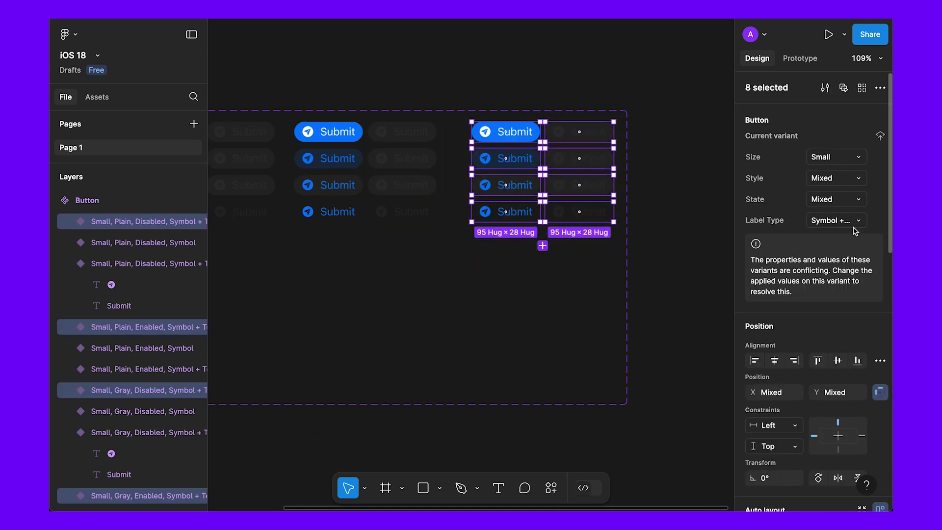
left_click(840, 220)
left_click(844, 265)
type("Text")
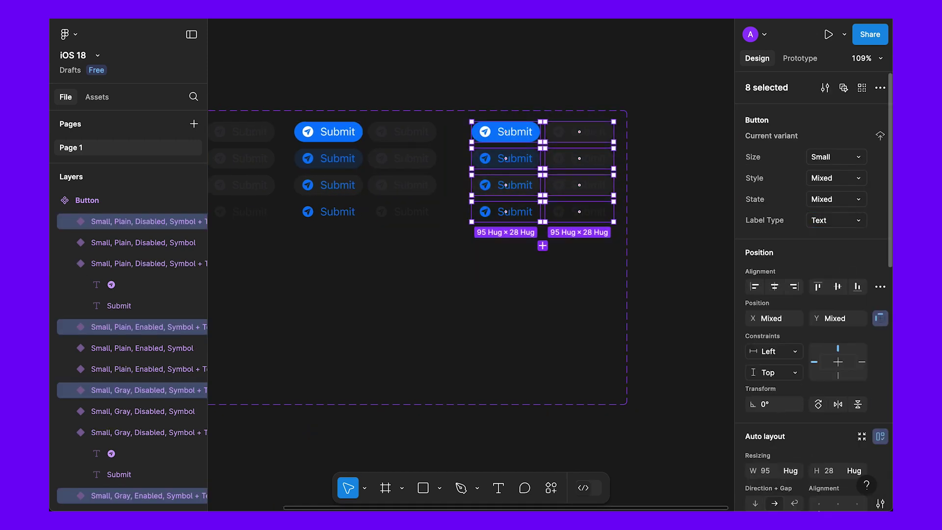
Hide the Submit label layers in all eight variants with Label Type Symbol
left_click(433, 73)
scroll(433, 73, "left", 2)
scroll(433, 73, "up", 1)
left_click(456, 116, "super")
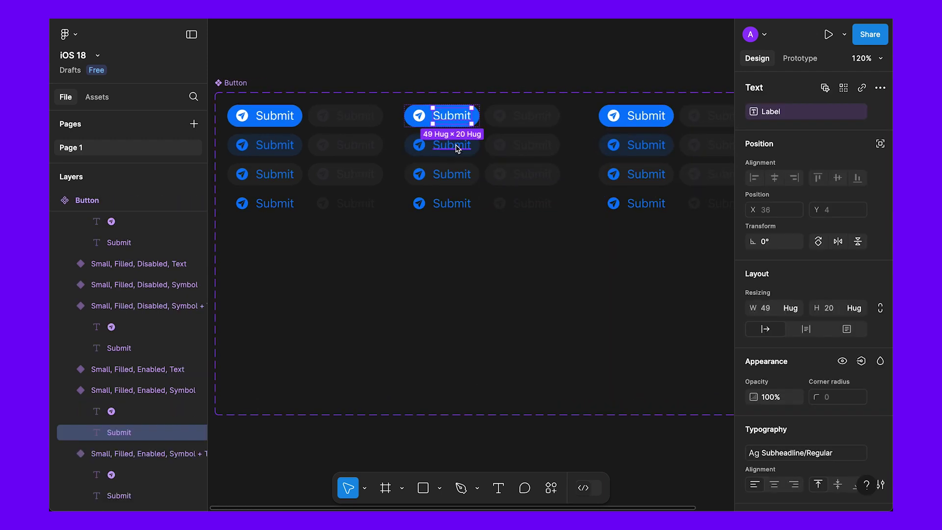
left_click(454, 146, "shift")
left_click(451, 174, "shift")
left_click(451, 203, "shift")
left_click(532, 203, "shift")
left_click(535, 175, "shift")
left_click(539, 147, "shift")
left_click(532, 115, "shift")
left_click(842, 361)
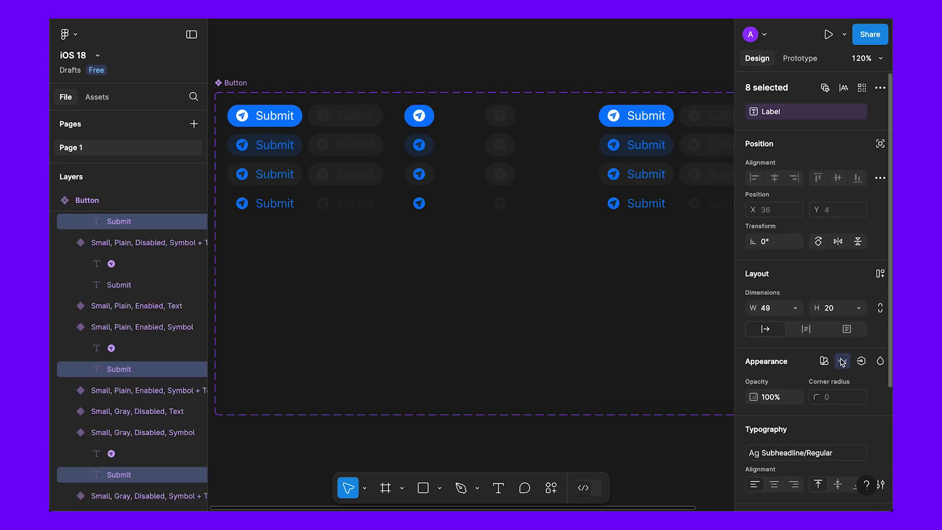
Hide the symbol layers in all eight variants with Label Type Text
left_click(597, 63)
scroll(597, 63, "right", 3)
left_click(476, 120, "super")
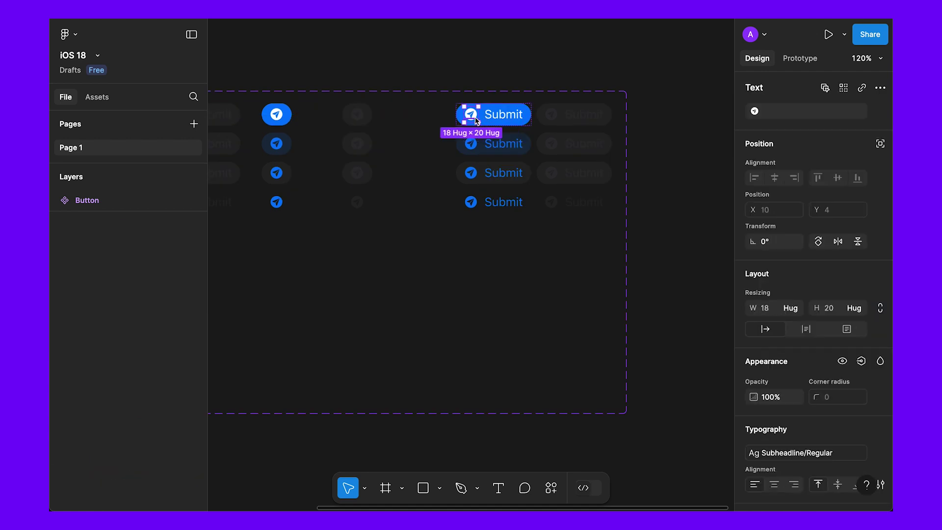
left_click(474, 147, "shift+super")
left_click(473, 177, "shift+super")
left_click(472, 208, "shift+super")
left_click(843, 361)
scroll(429, 119, "left", 3)
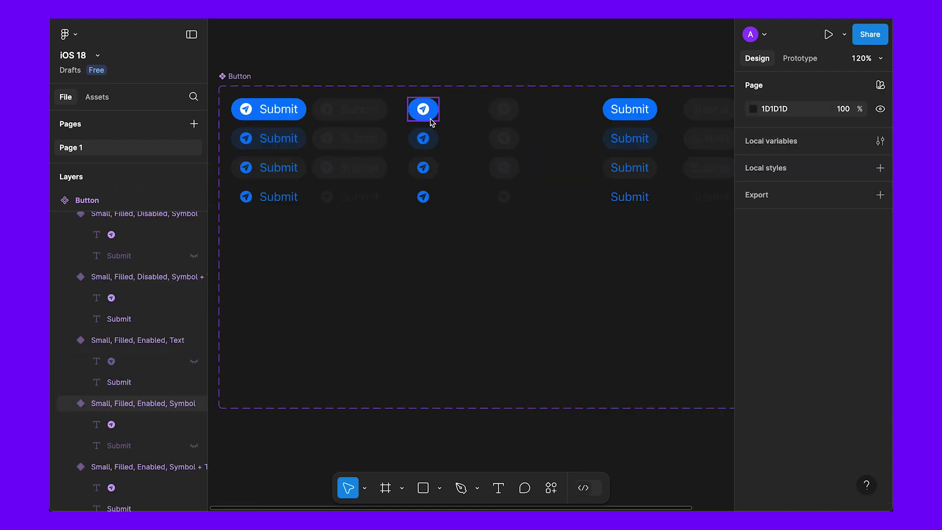
left_click(428, 118)
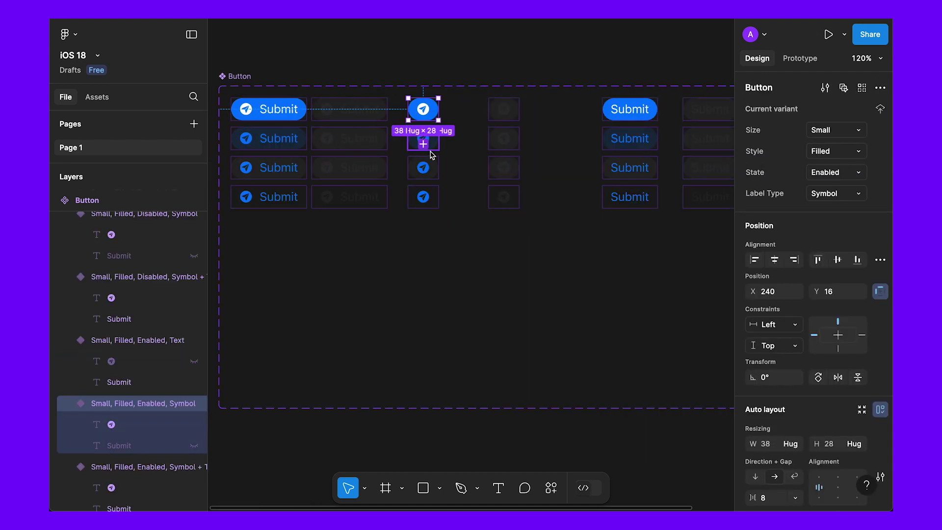
left_click(426, 144)
left_click(431, 169, "shift")
key("super+z")
Try to set the width of the eight symbol-only variants to 28
left_click(477, 53)
scroll(471, 49, "up", 5)
left_click_drag(329, 84, 618, 409)
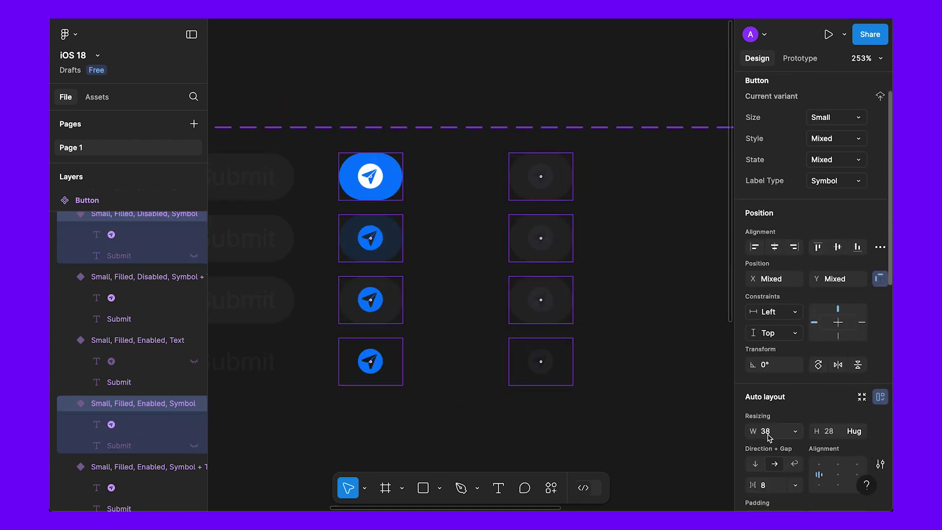
scroll(771, 434, "down", 2)
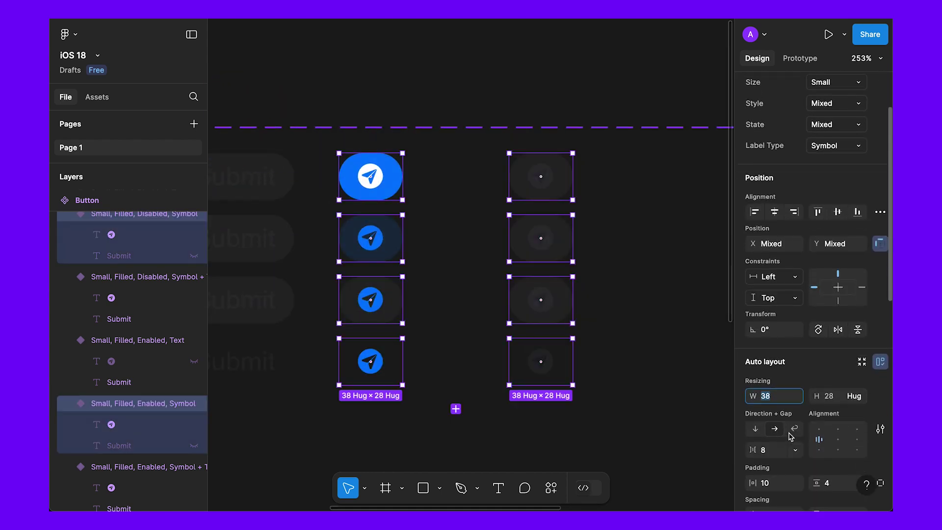
type("2")
type("8")
key("Return")
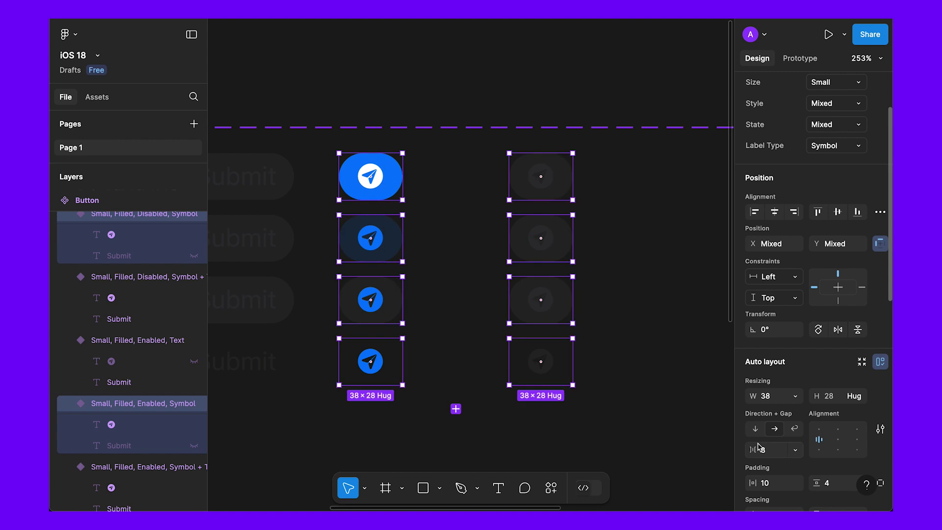
Center the contents of the symbol-only variants and make their width hug with a horizontal padding of 5
scroll(774, 456, "down", 2)
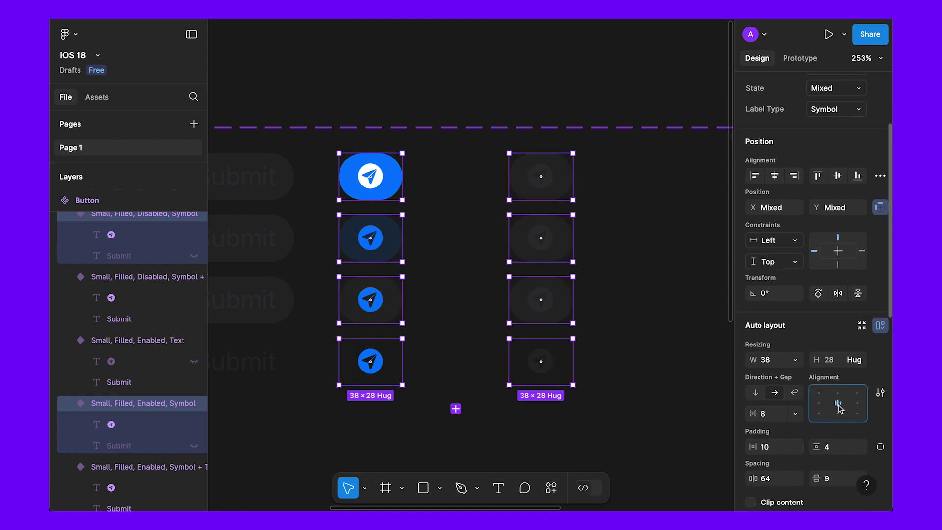
left_click(795, 360)
left_click(790, 375)
left_click(779, 447)
type("5")
key("Return")
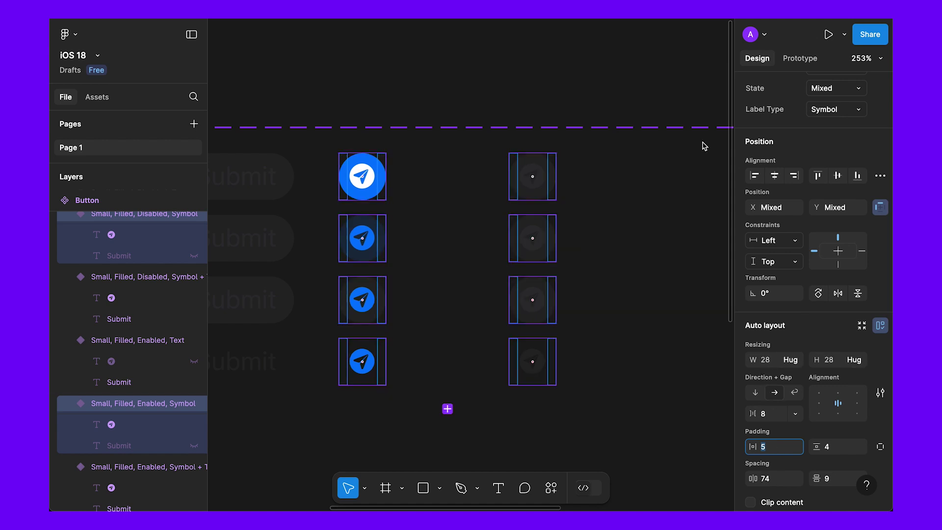
Place a test instance of the enabled Filled button above the component set and set its Label Type to Symbol
left_click(560, 77)
scroll(559, 80, "down", 5)
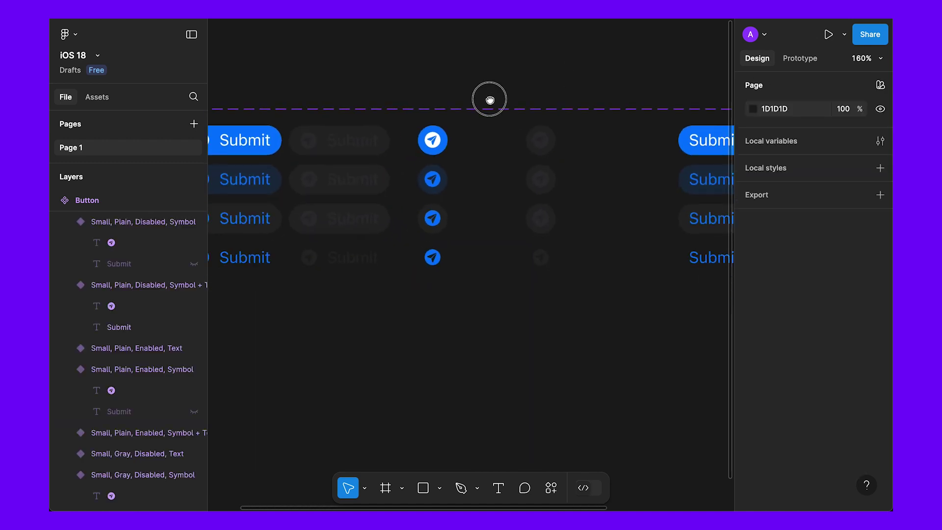
scroll(569, 309, "down", 1)
left_click_drag(572, 314, 380, 329)
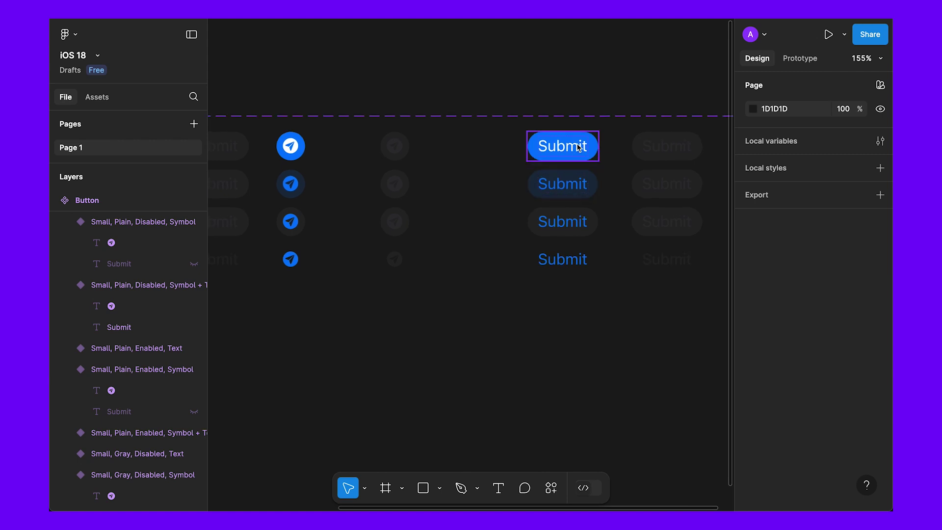
left_click_drag(341, 70, 596, 71)
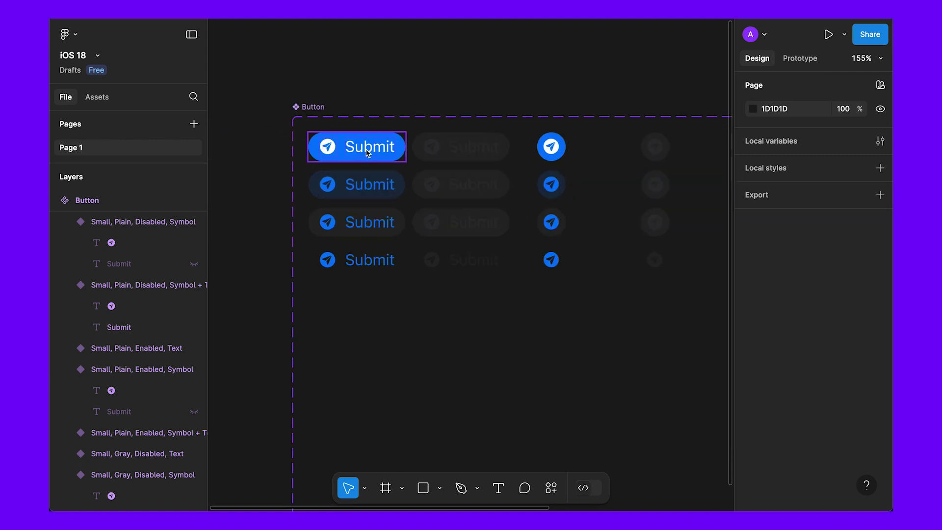
left_click_drag(420, 61, 365, 65)
left_click(855, 194)
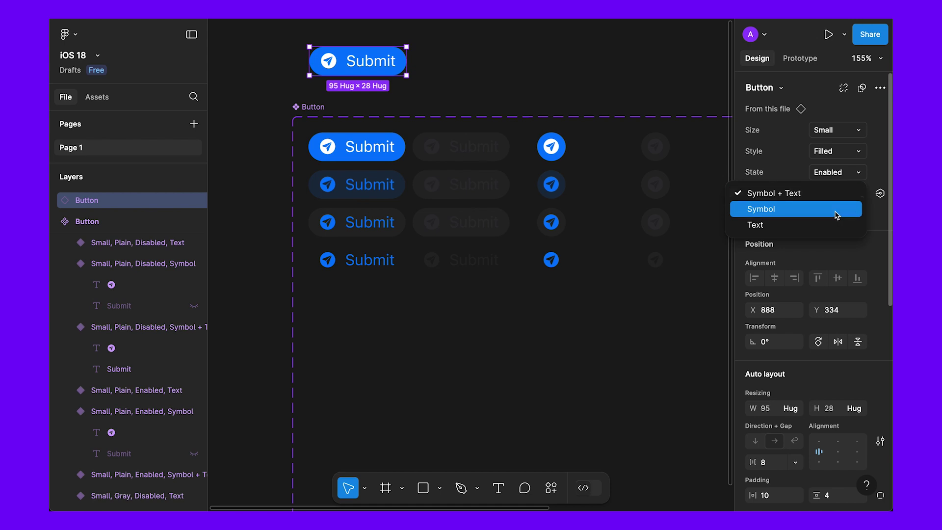
left_click(837, 209)
Test the symbol-only instance by switching its State to Disabled and back to Enabled
left_click(857, 171)
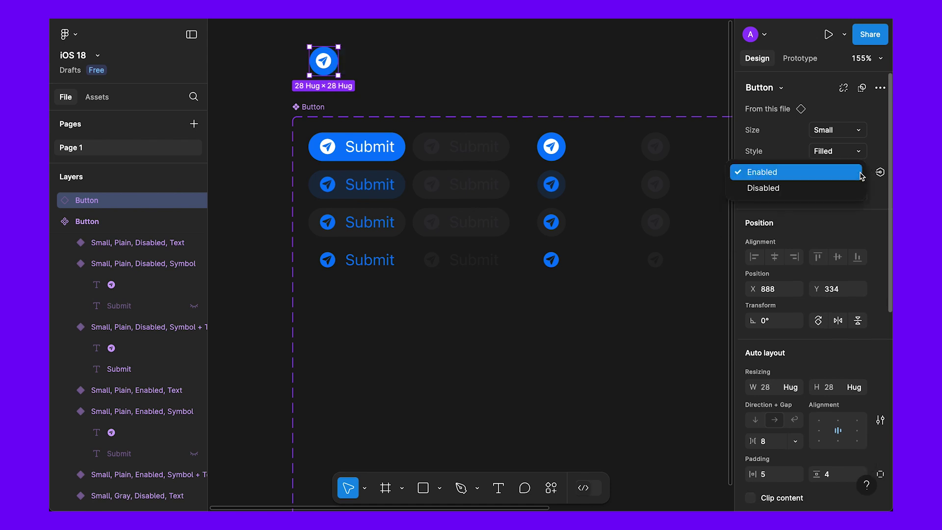
left_click(815, 188)
left_click(818, 170)
left_click(834, 156)
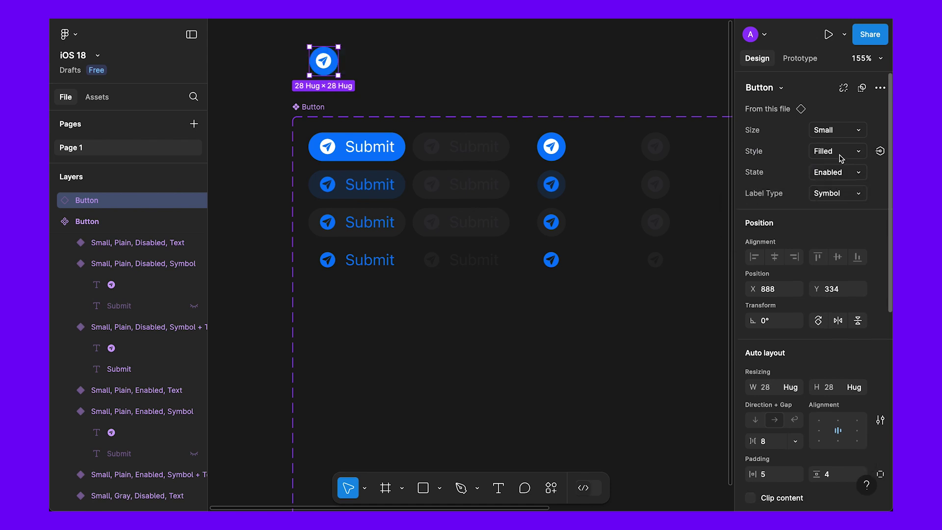
Test the symbol-only instance in the Tinted, Gray and Plain styles, and delete the instance
left_click(840, 151)
left_click(800, 176)
left_click(817, 151)
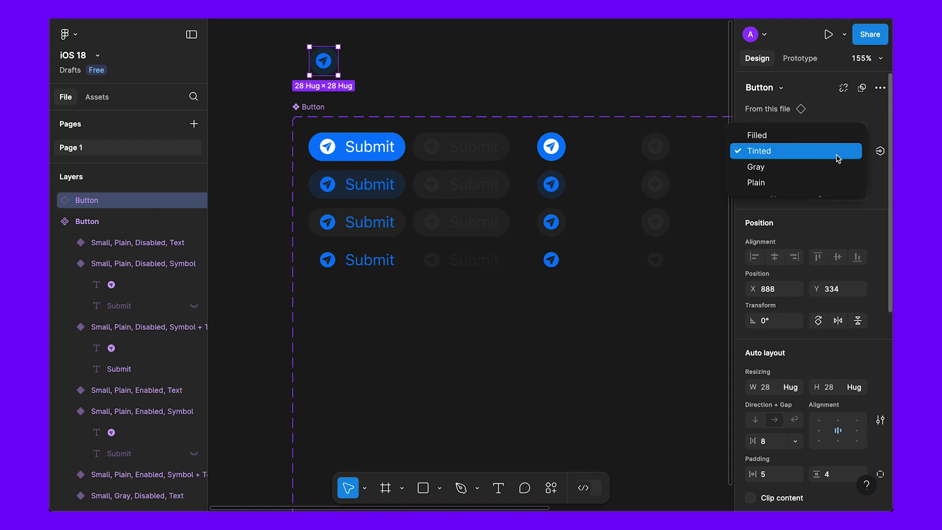
left_click(806, 167)
left_click(840, 155)
left_click(804, 171)
left_click(372, 71)
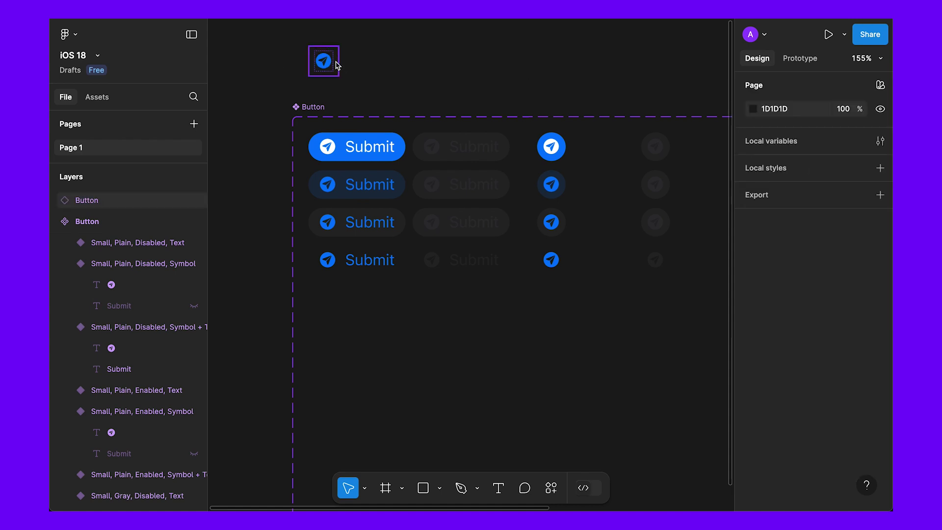
left_click(337, 65)
key("Delete")
Duplicate all 24 Small variants into a second block about 46 px below the originals within the component set
left_click_drag(691, 354, 569, 335)
scroll(563, 336, "down", 2)
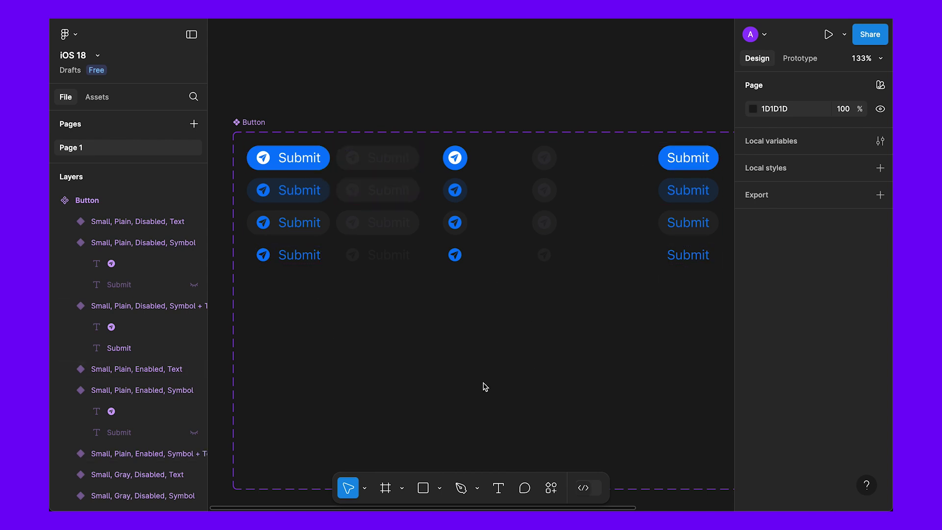
scroll(498, 330, "down", 2)
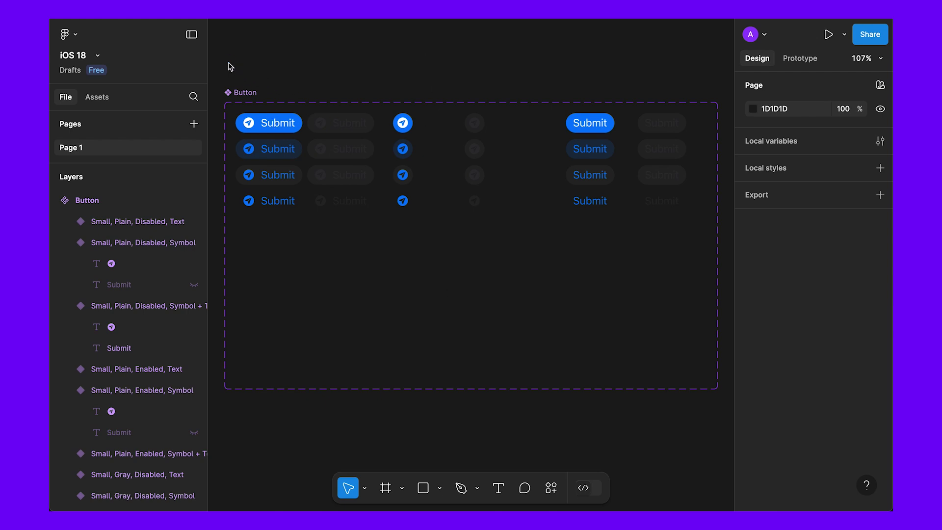
left_click_drag(235, 49, 656, 311)
left_click(513, 303)
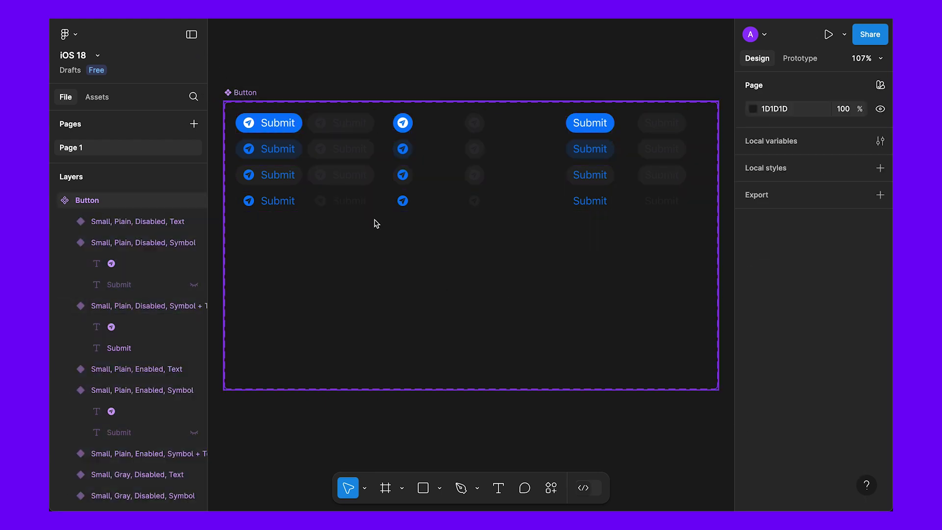
left_click(497, 390)
scroll(497, 395, "up", 3)
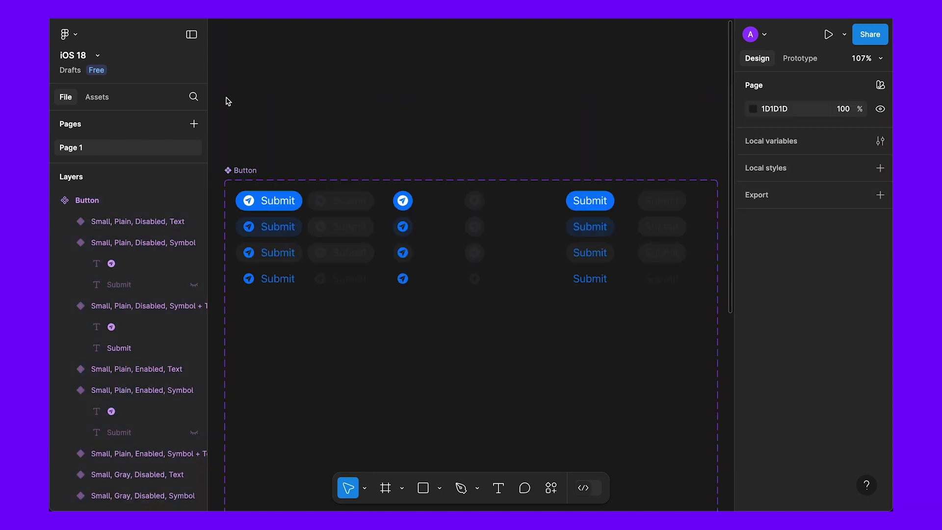
left_click_drag(227, 99, 535, 295)
left_click_drag(618, 324, 673, 347)
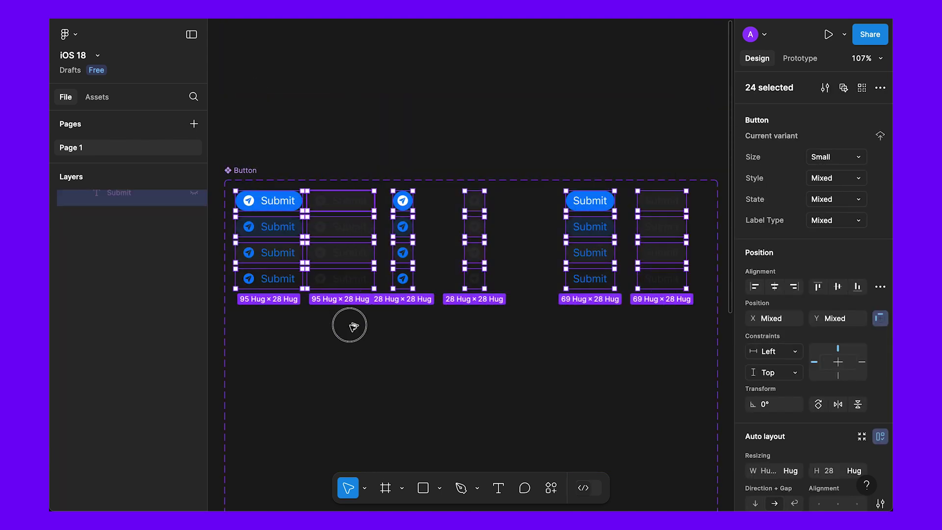
key("ctrl+d")
left_click_drag(356, 347, 355, 322)
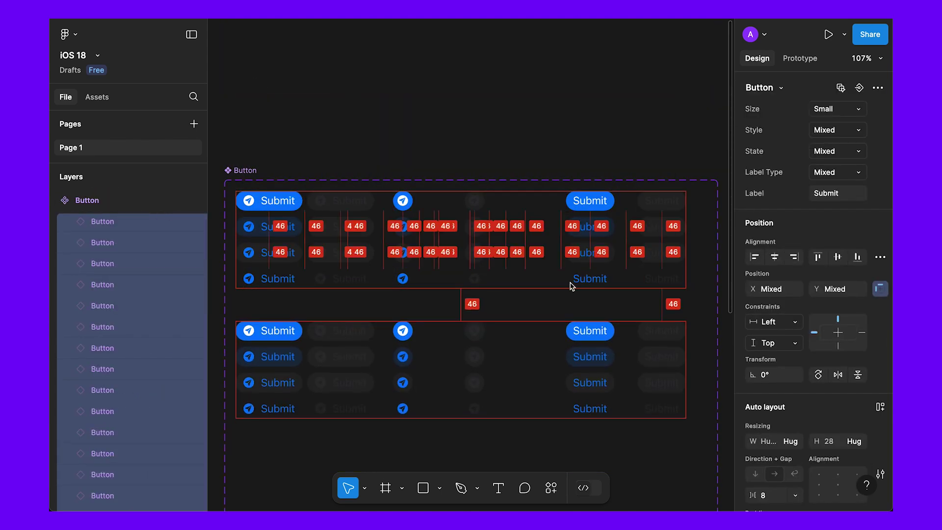
Assign the 24 duplicated variants a new Size value named Medium
scroll(573, 283, "down", 3)
left_click(863, 157)
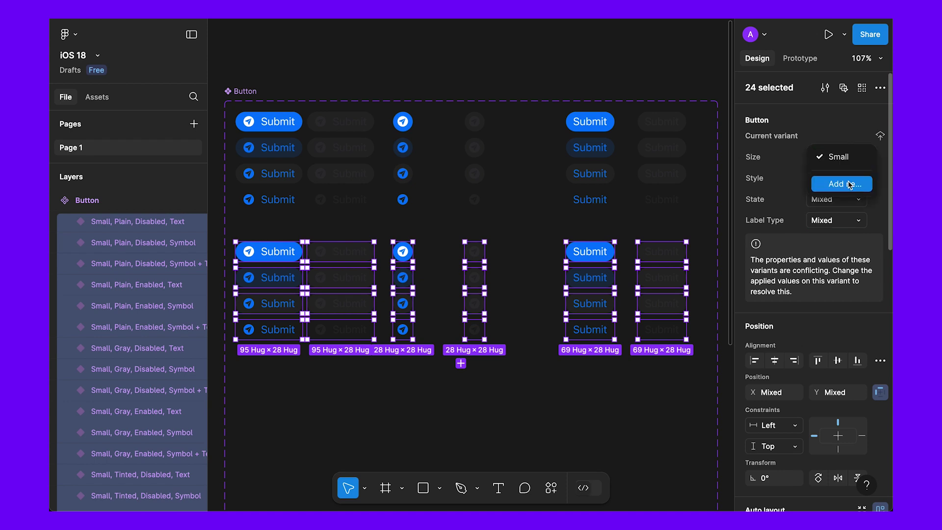
left_click(849, 184)
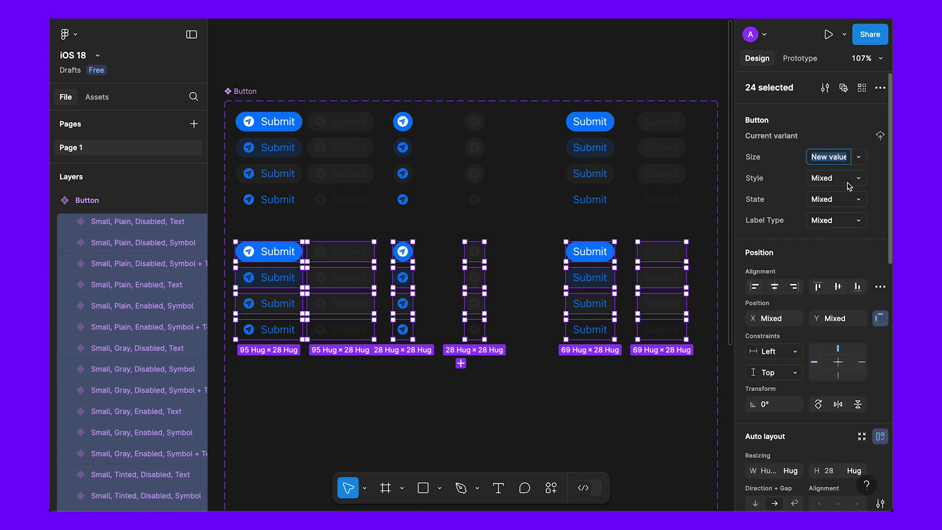
type("Medium")
key("Return")
Set the top and bottom padding of all Medium variants to 7
scroll(871, 412, "down", 3)
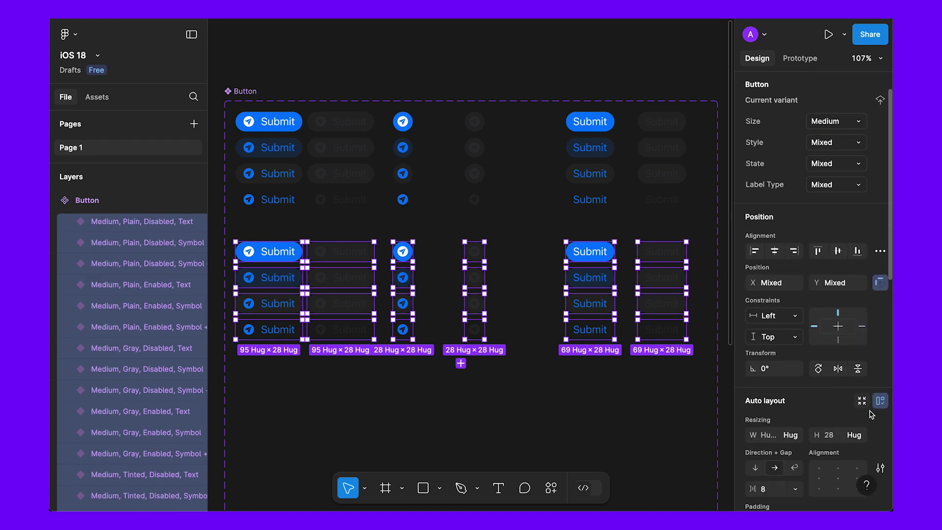
left_click(836, 420)
key("Up")
key("Up")
key("Up")
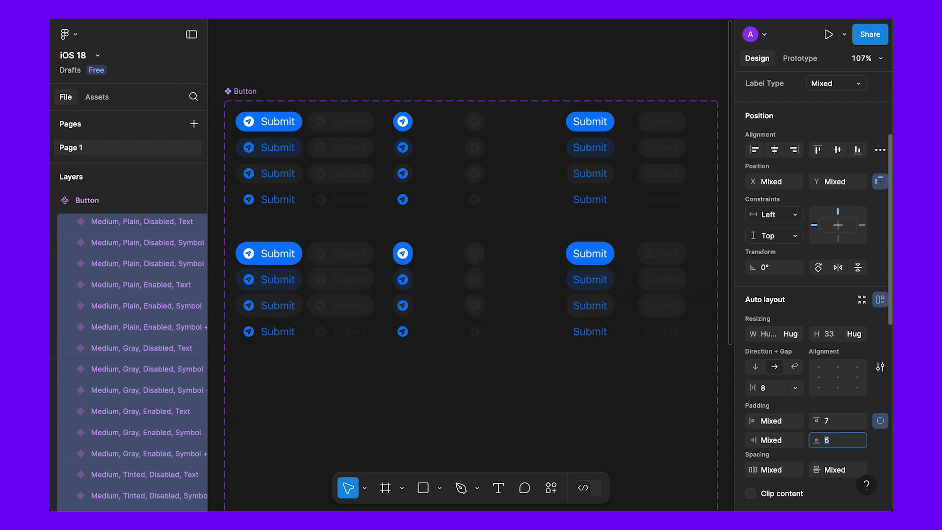
key("Return")
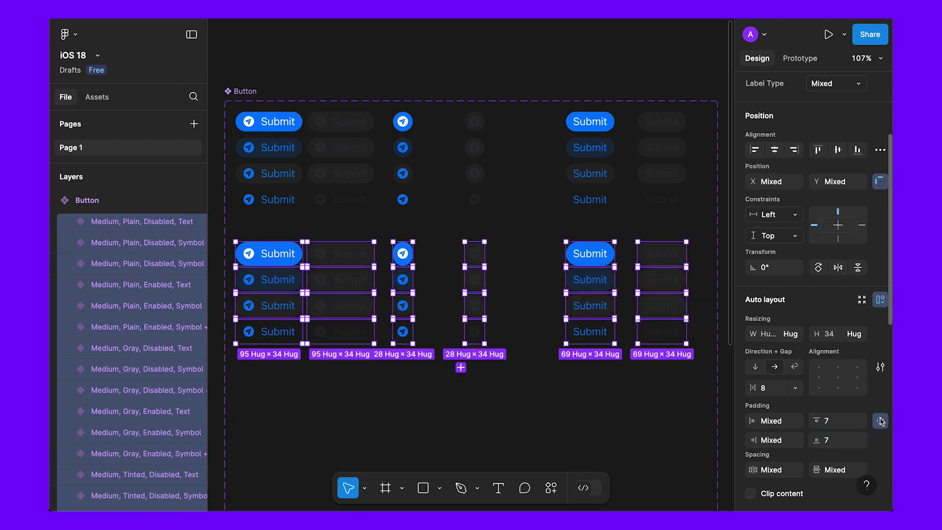
Set the horizontal padding of the eight symbol-only Medium variants to 8
left_click(367, 269)
double_click(278, 253)
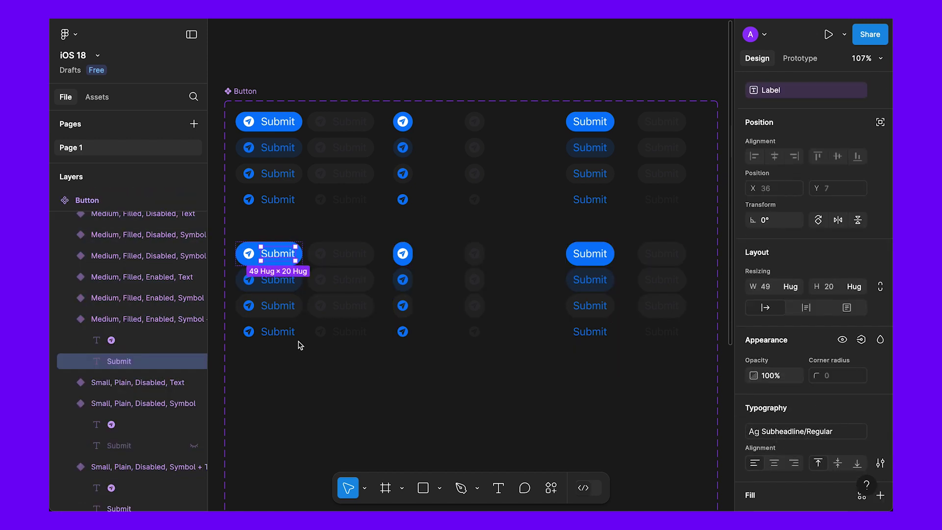
left_click(390, 232)
left_click_drag(390, 232, 495, 371)
scroll(793, 427, "down", 3)
scroll(775, 461, "down", 1)
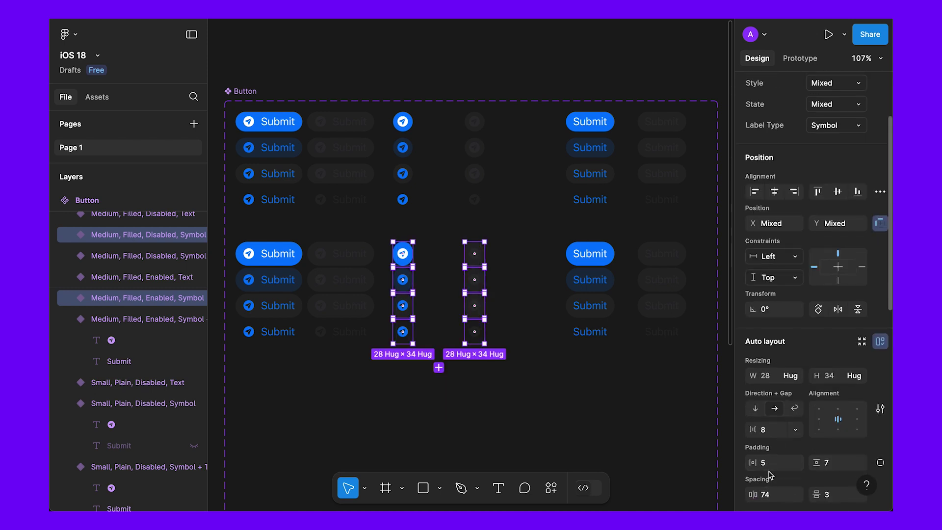
key("Up")
key("Up")
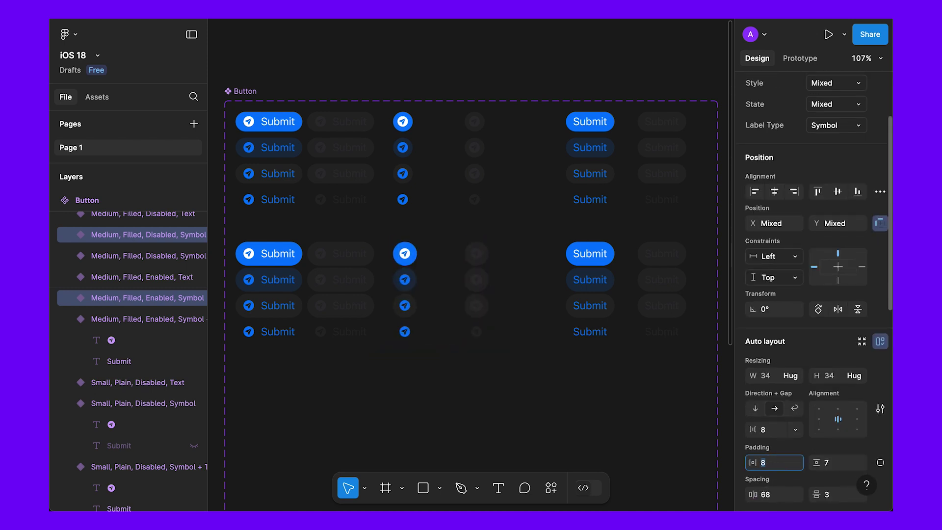
left_click(396, 242)
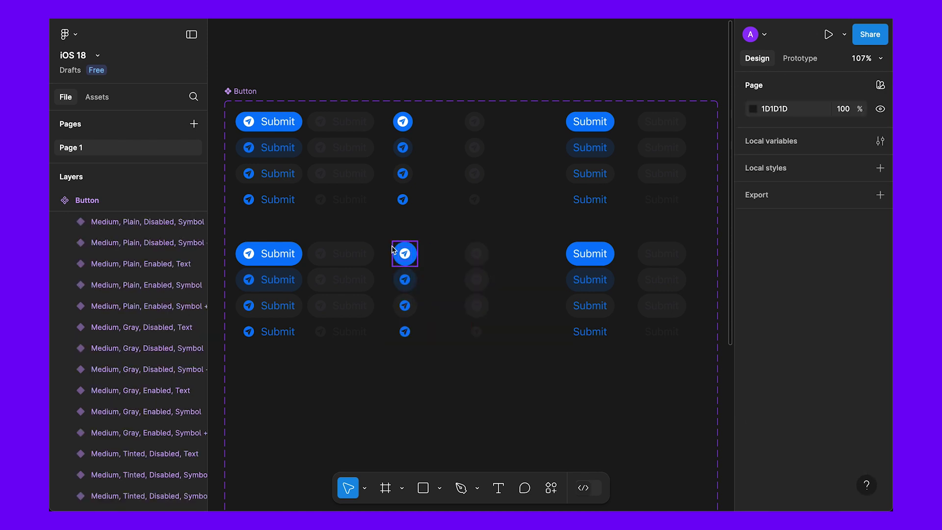
Move the lower rows of the Medium block down so its four style rows are spaced apart evenly
scroll(434, 343, "down", 3)
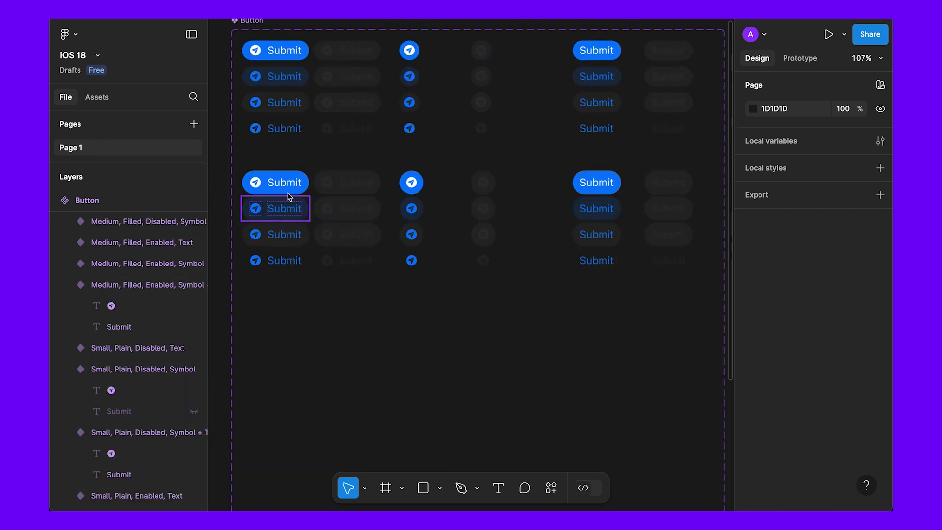
left_click_drag(250, 317, 646, 194)
left_click_drag(700, 350, 283, 242)
left_click(704, 368)
left_click_drag(674, 359, 260, 274)
key("shift+Down")
scroll(262, 274, "down", 1)
Duplicate all 24 Medium variants into a third block below the Medium block within the component set
left_click(288, 164)
left_click_drag(218, 127, 680, 305)
left_click_drag(375, 149, 381, 308)
key("shift+Down")
key("shift+Down")
key("shift+Down")
key("shift+Down")
scroll(481, 355, "down", 1)
scroll(481, 355, "down", 1)
Assign the 24 variants of the third block a new Size value named Large
left_click(525, 421)
scroll(526, 421, "down", 2)
left_click_drag(244, 125, 712, 312)
left_click(858, 157)
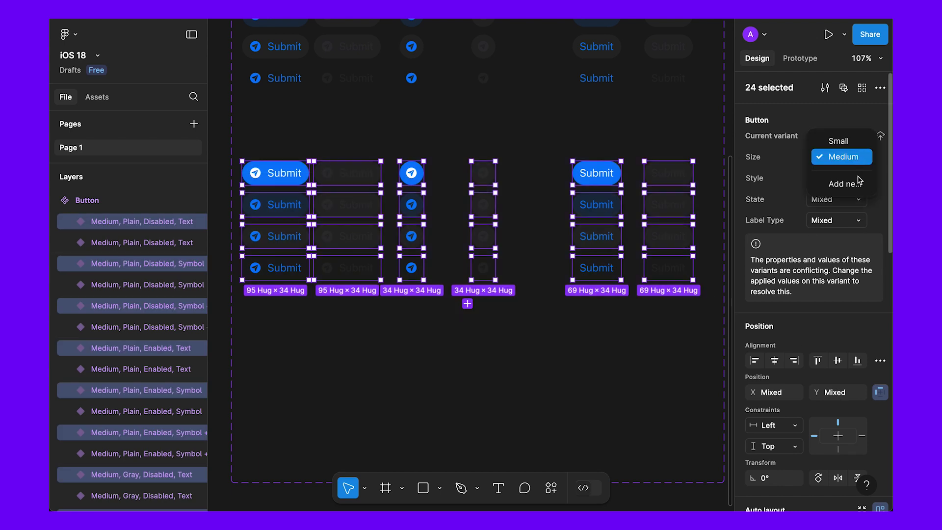
left_click(858, 186)
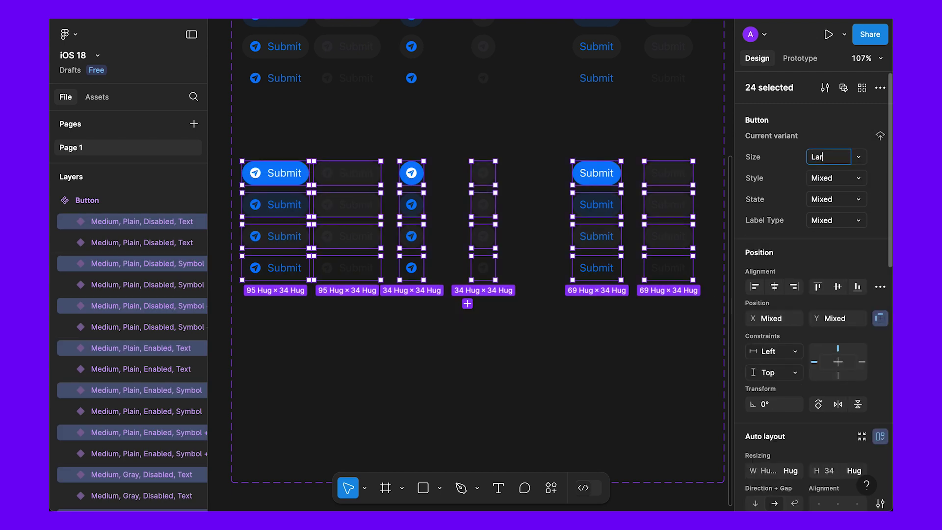
type("Large")
key("Return")
Apply the Body/Regular text style to the symbol and label text layers of all Large variants
scroll(554, 388, "down", 2)
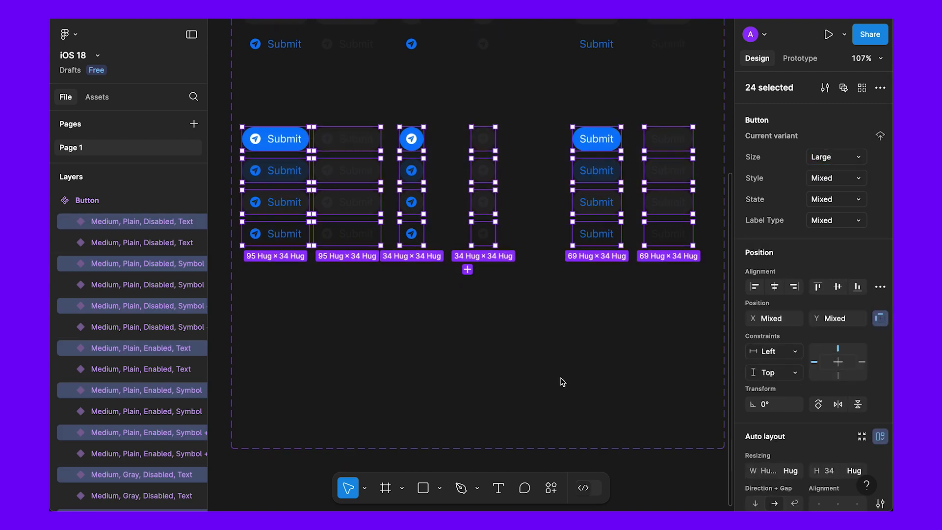
left_click(562, 382)
double_click(282, 139)
left_click(268, 116)
left_click_drag(257, 105, 674, 287)
key("Return")
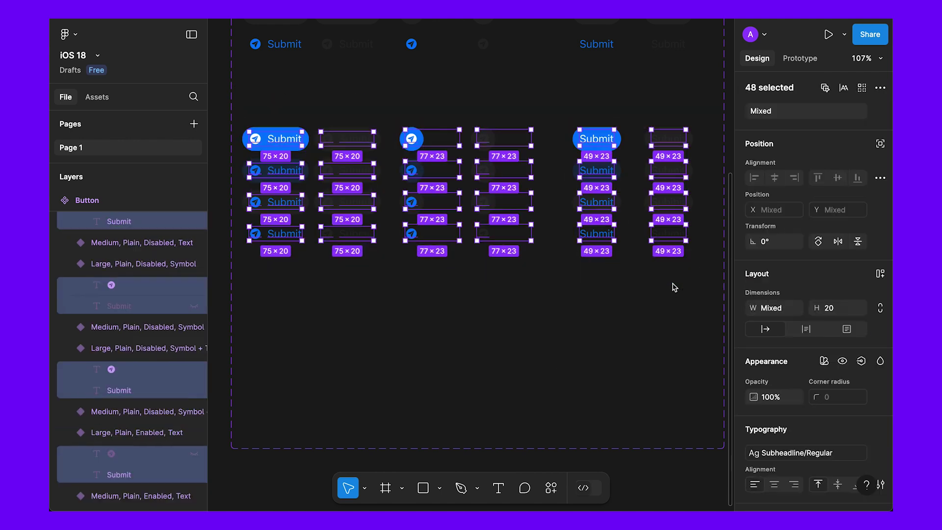
scroll(812, 285, "down", 4)
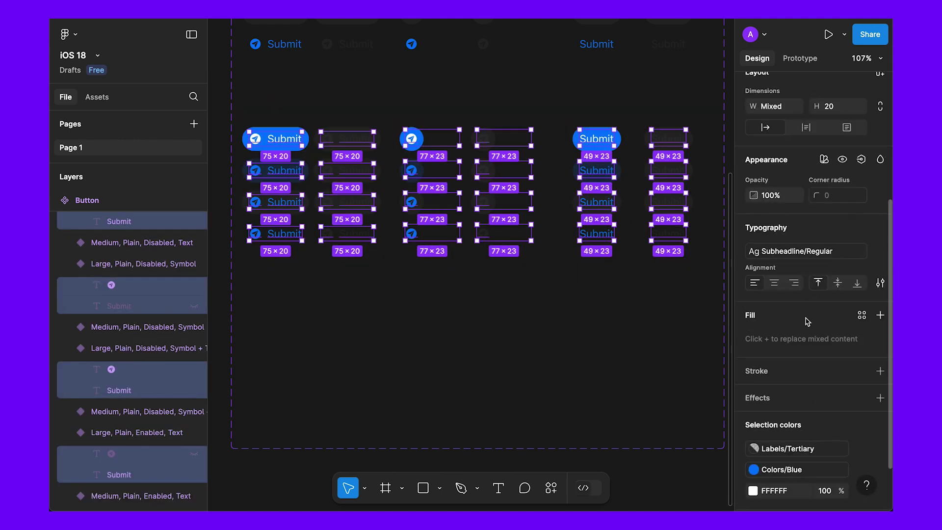
left_click(816, 251)
scroll(833, 424, "down", 1)
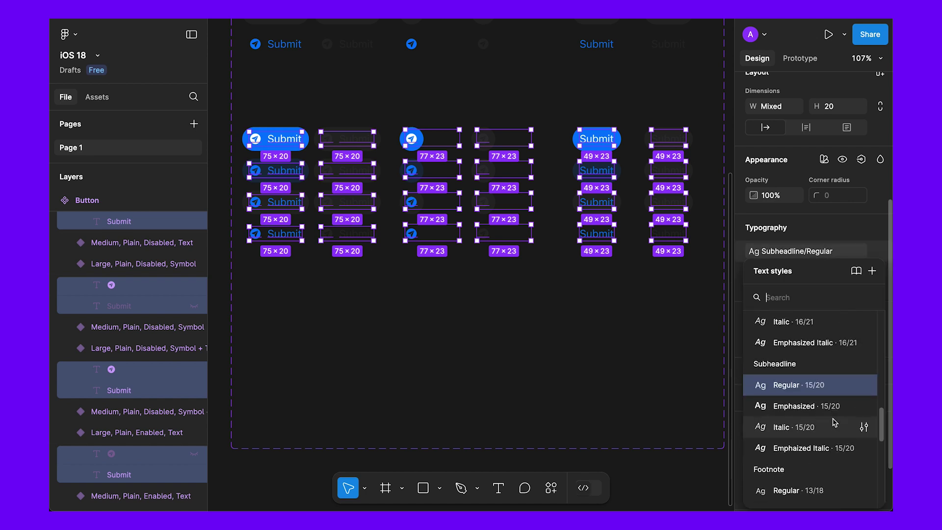
type("body")
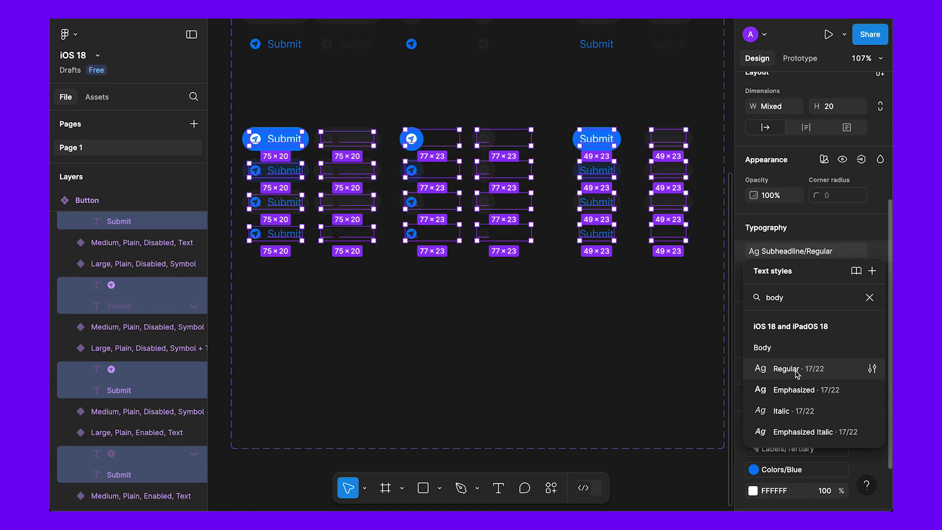
scroll(513, 271, "up", 5)
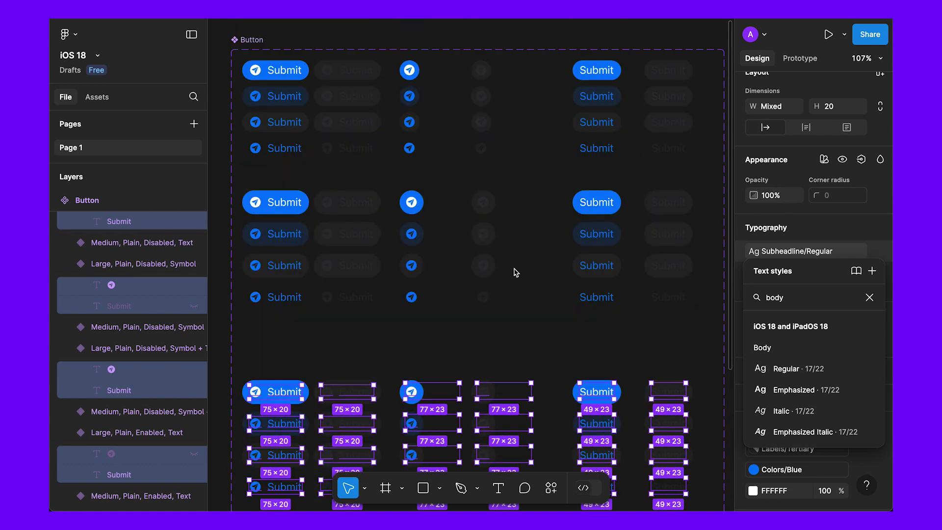
scroll(379, 269, "down", 4)
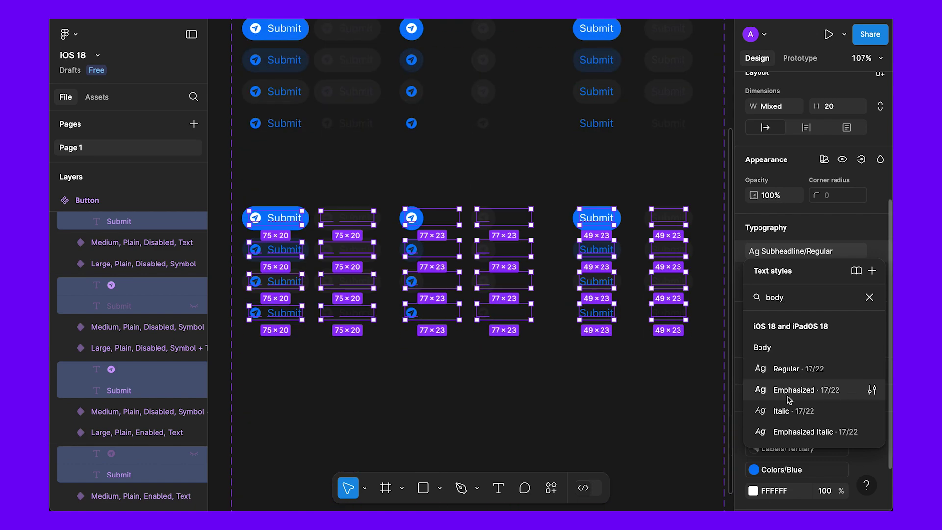
left_click(789, 368)
left_click(255, 149)
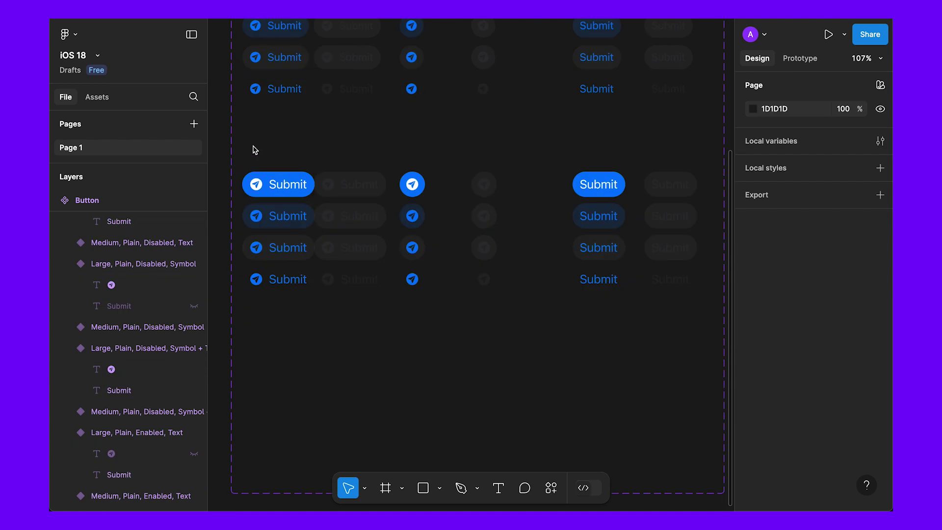
Move the disabled symbol-and-text column and both symbol-only columns of the Large block to the right
left_click_drag(342, 132, 510, 328)
key("shift+Right")
key("shift+Right")
left_click(258, 140)
Set the corner radius of the Large symbol-and-text and text-only variants to 12
left_click_drag(248, 135, 367, 316)
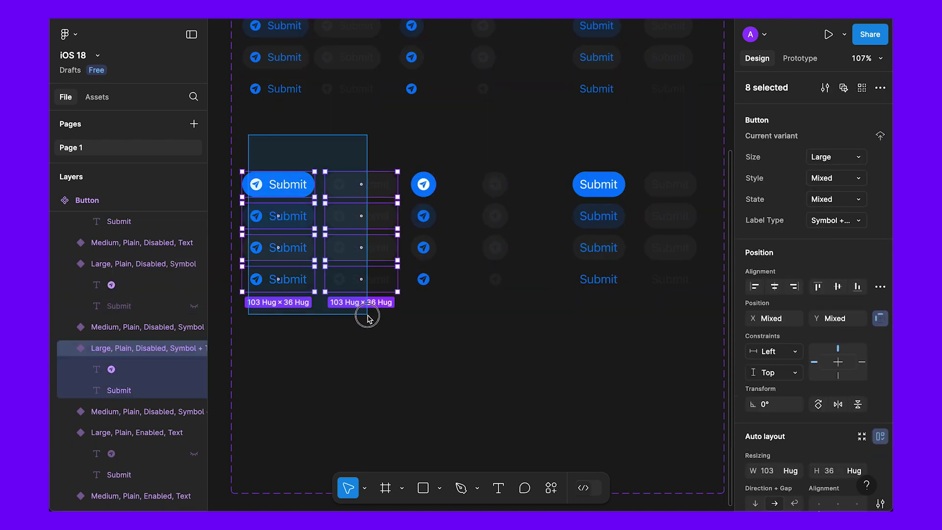
left_click_drag(679, 315, 568, 143)
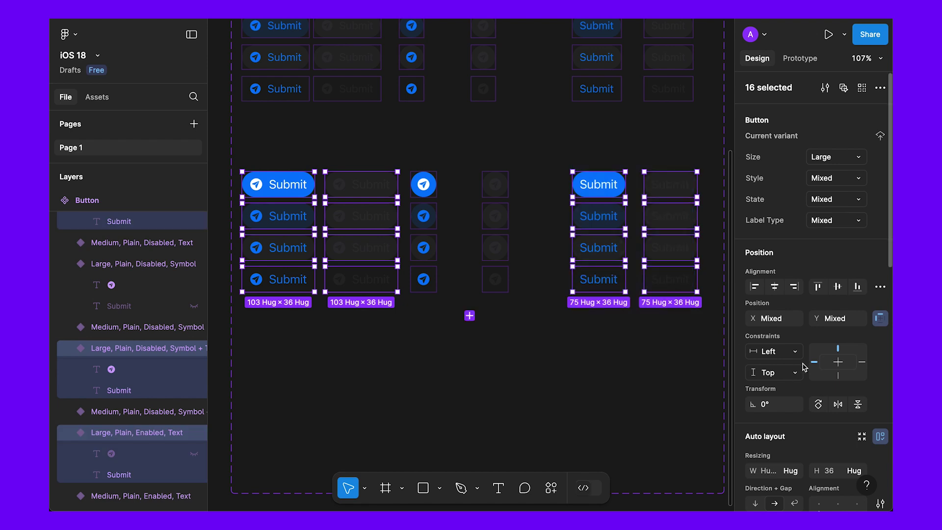
scroll(822, 389, "down", 3)
scroll(822, 390, "down", 5)
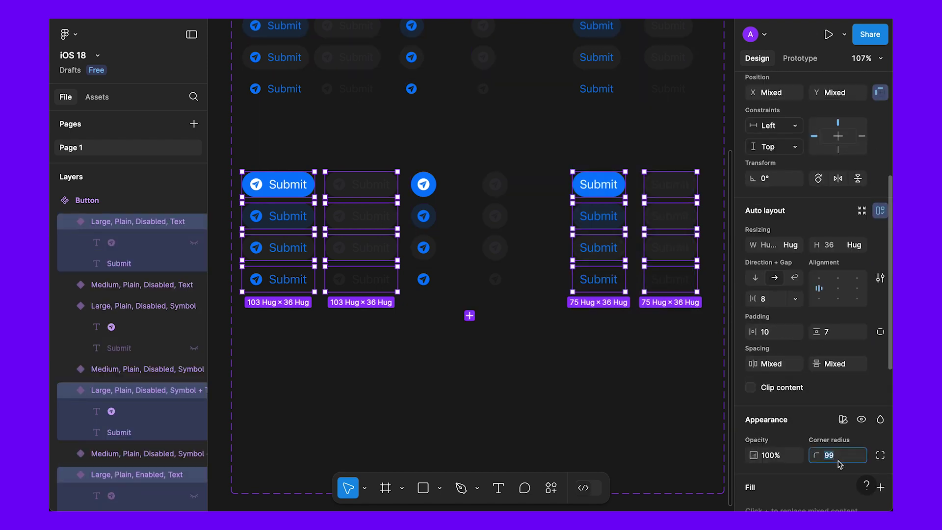
key("Return")
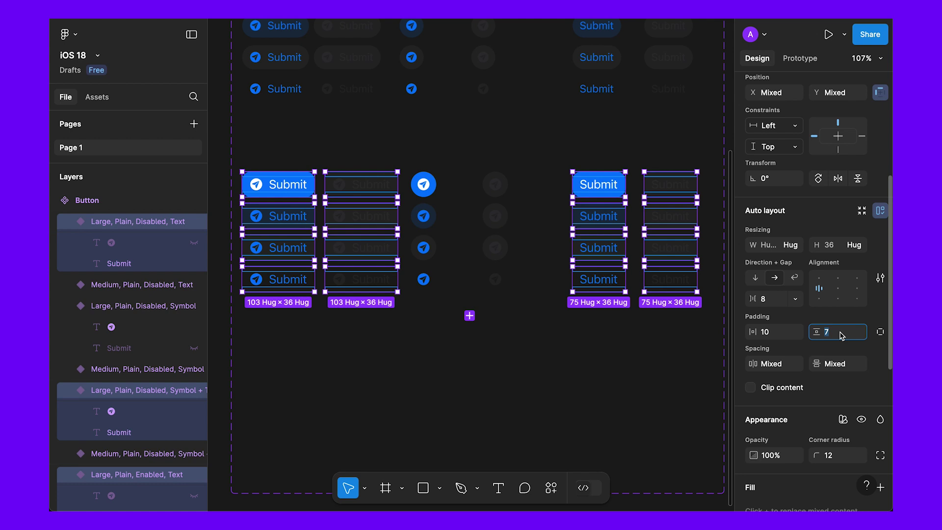
Set the vertical padding of the Large symbol-and-text and text-only variants to 14
type("15")
key("Return")
key("Down")
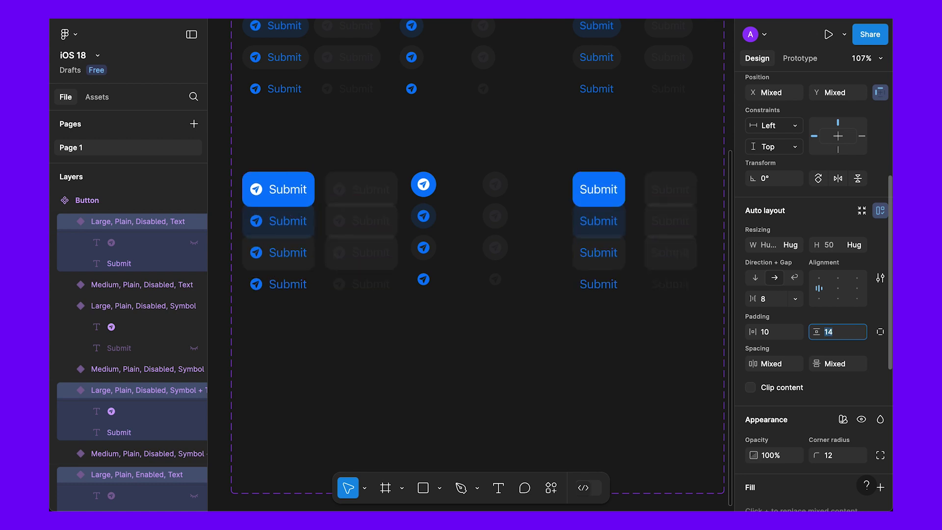
left_click(451, 244)
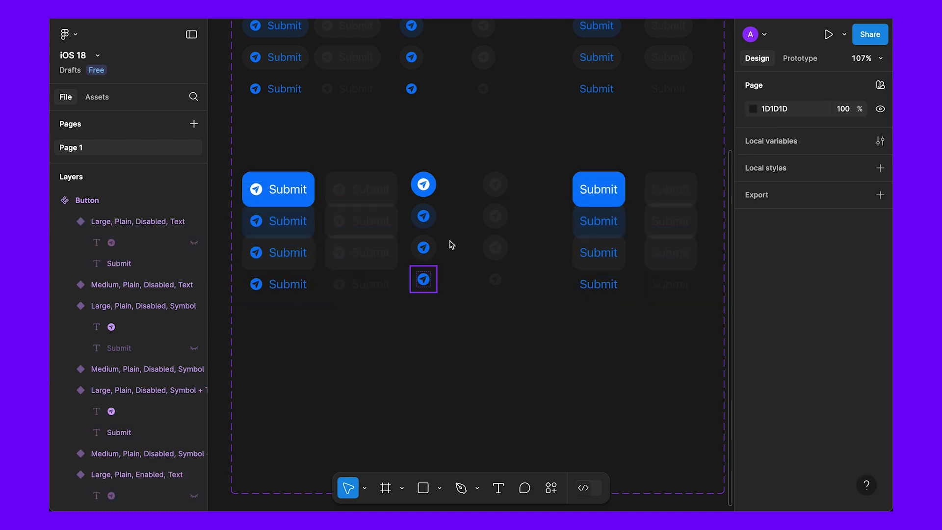
left_click(593, 194)
scroll(838, 416, "down", 1)
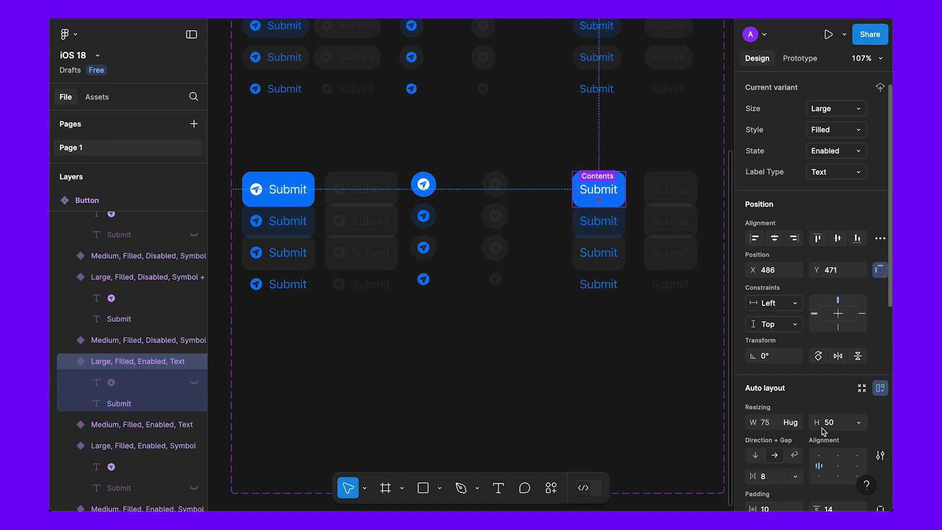
left_click(608, 366)
left_click(587, 181)
left_click(288, 197)
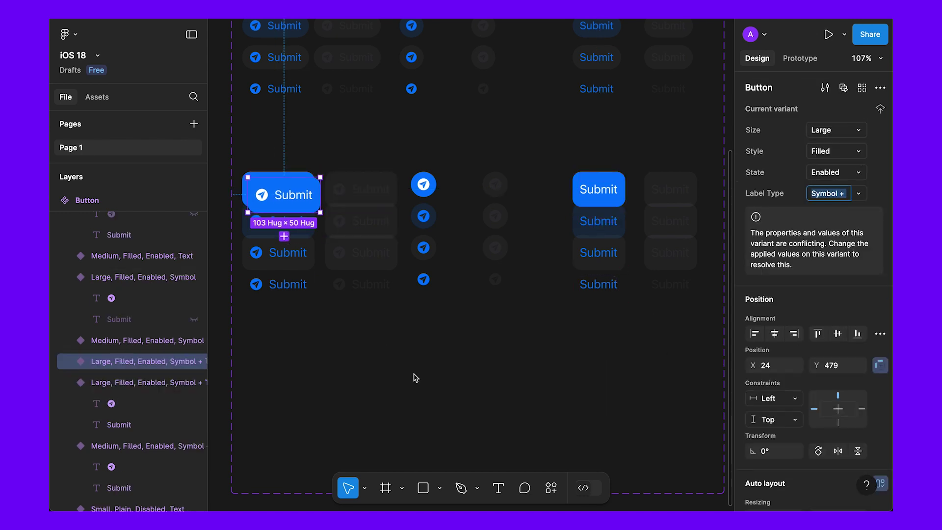
Move the Tinted, Gray and Plain rows of the Large block down so that no rows overlap
left_click_drag(253, 361, 711, 231)
key("shift+Down")
key("shift+Down")
left_click_drag(684, 410, 284, 315)
key("shift+Down")
key("shift+Down")
key("shift+Down")
key("shift+Down")
Set the symbol-only Large variants' horizontal padding to 15 and vertical padding to 14
left_click_drag(456, 147, 427, 339)
scroll(427, 337, "down", 1)
left_click_drag(471, 155, 513, 338)
scroll(774, 441, "down", 3)
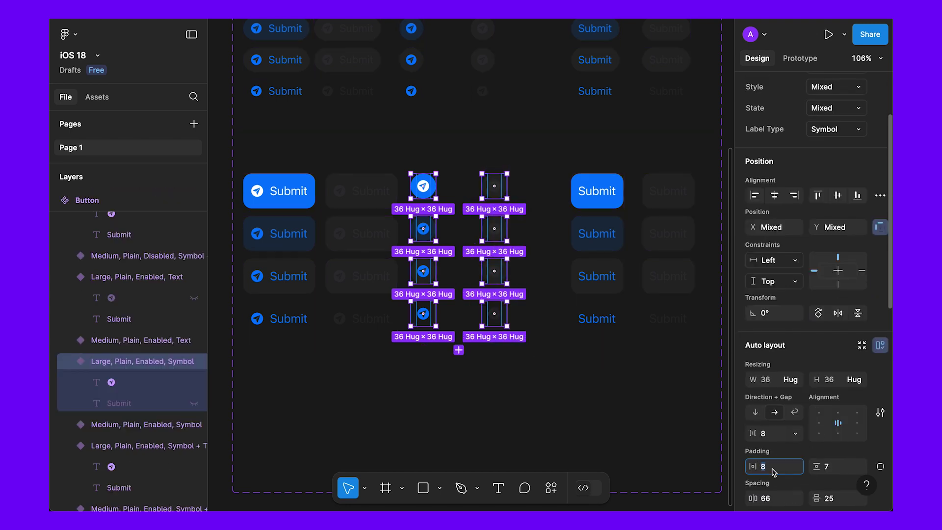
type("16")
key("Return")
type("14")
key("Return")
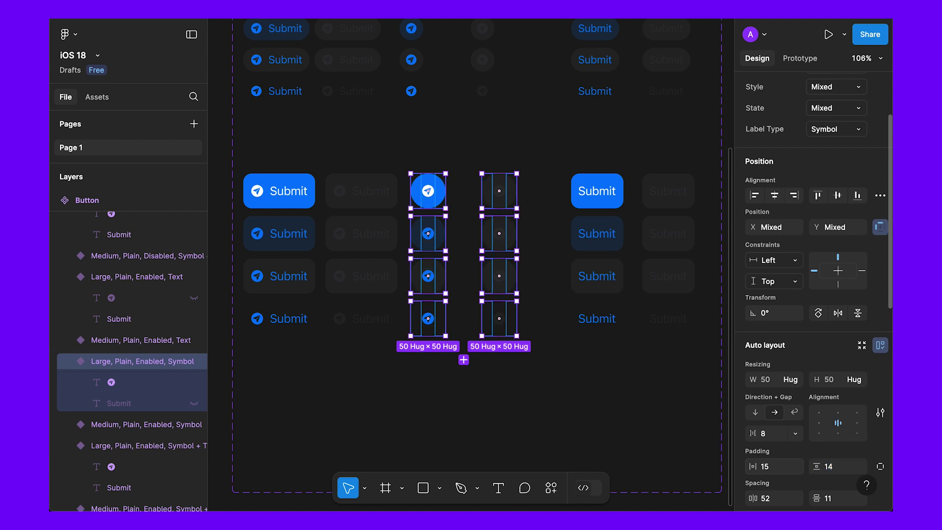
key("Return")
scroll(843, 418, "down", 1)
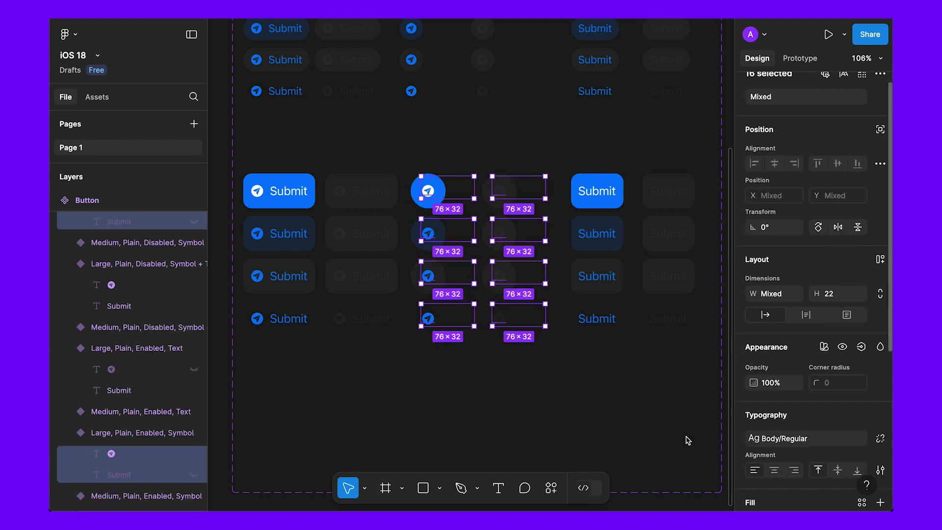
left_click(549, 416)
Set the horizontal padding of the Large symbol-and-text and text-only variants to 20
left_click_drag(250, 135, 370, 336)
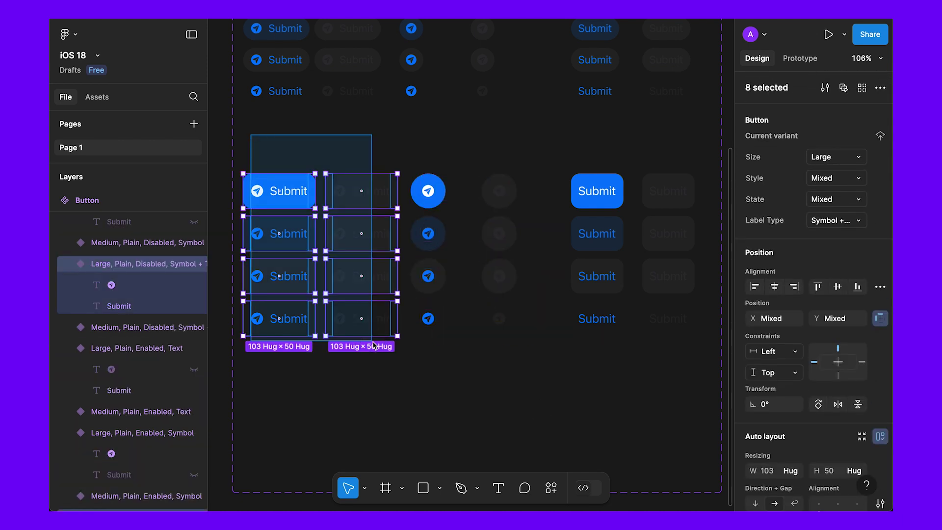
left_click_drag(655, 375, 553, 172, "shift")
scroll(809, 344, "down", 3)
left_click(774, 395)
type("2")
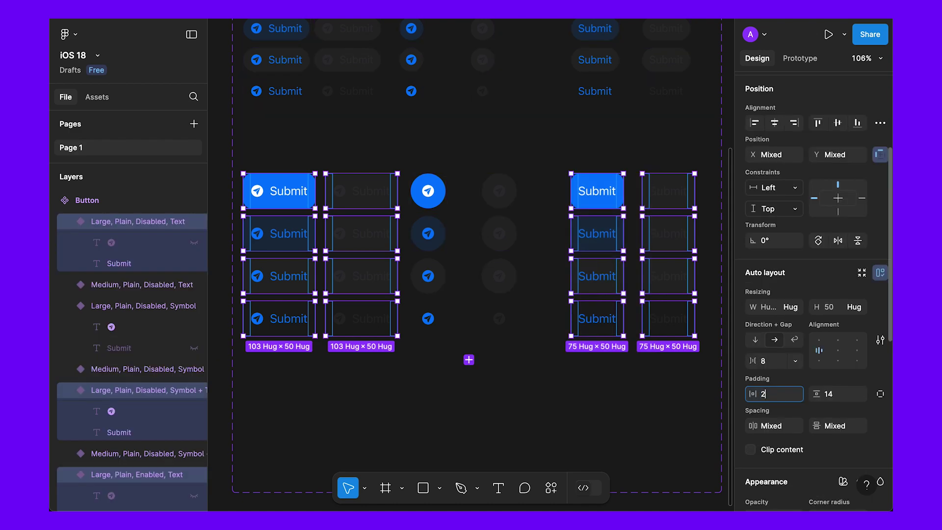
type("0")
key("Return")
Move the disabled symbol-and-text column and the symbol-only columns of the Large block right to separate the columns
left_click(427, 440)
left_click_drag(462, 372, 384, 193)
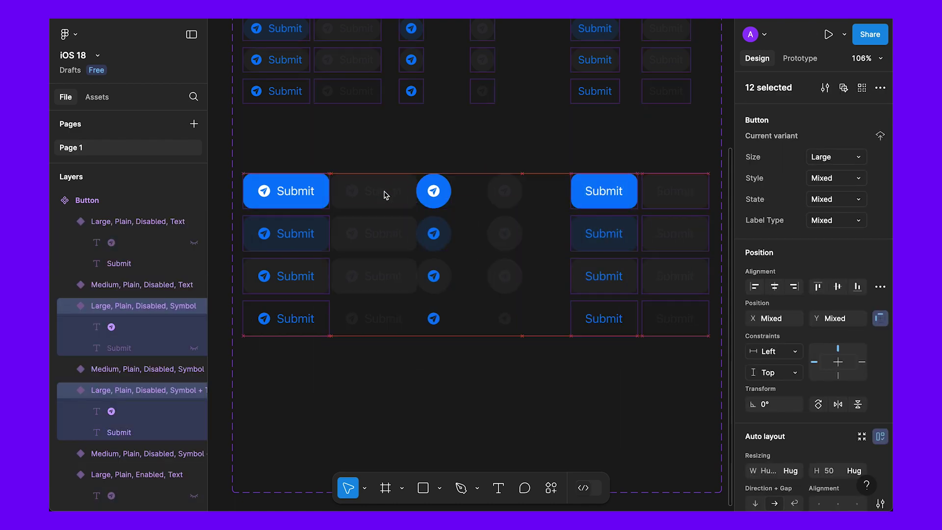
left_click_drag(483, 310, 438, 166)
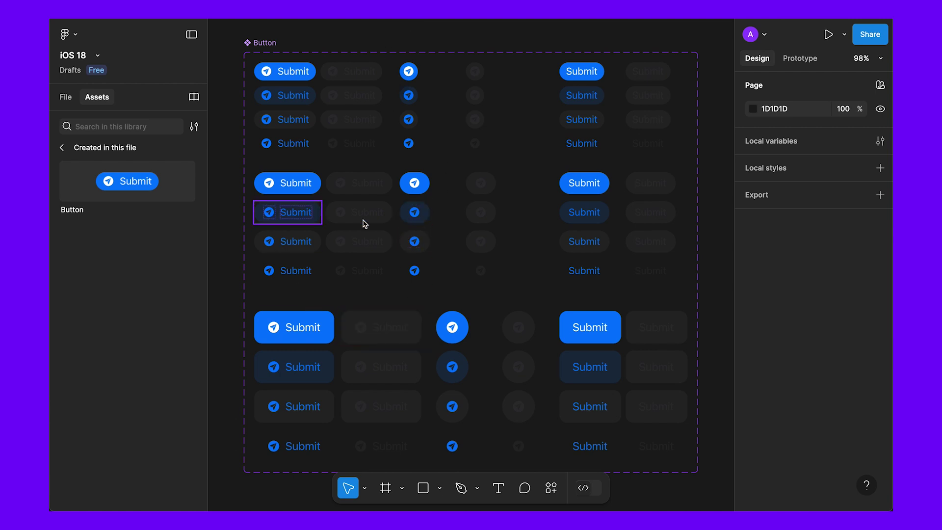
Set the horizontal padding of the four enabled symbol-only Medium variants to 8
left_click_drag(450, 166, 424, 276)
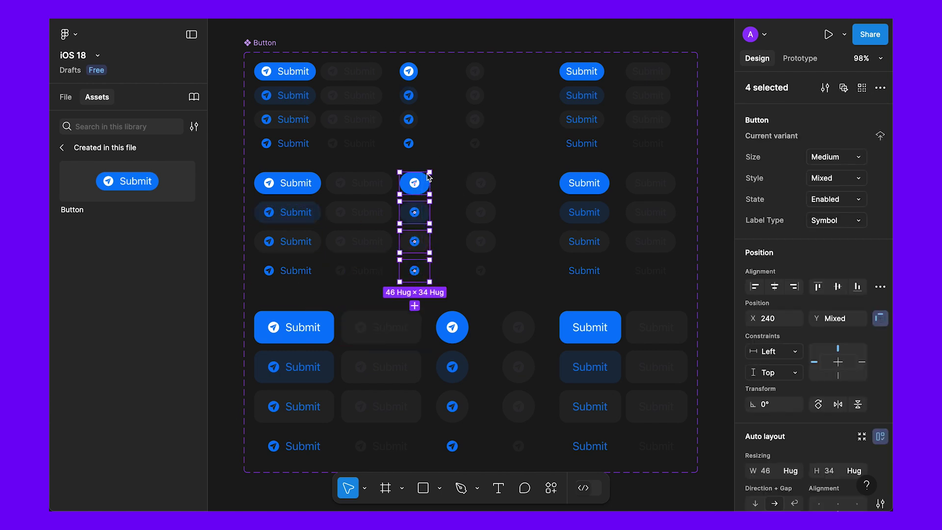
scroll(810, 430, "down", 1)
scroll(785, 442, "down", 5)
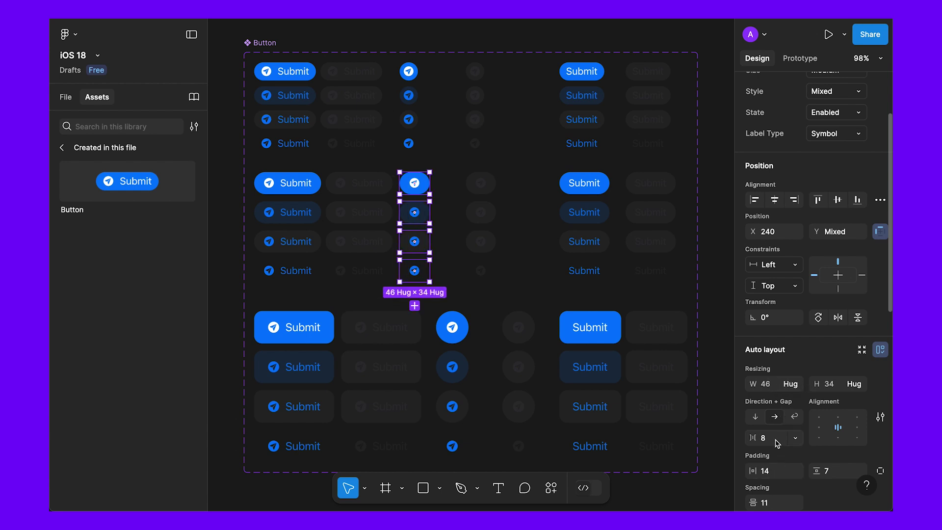
left_click(777, 475)
type("8")
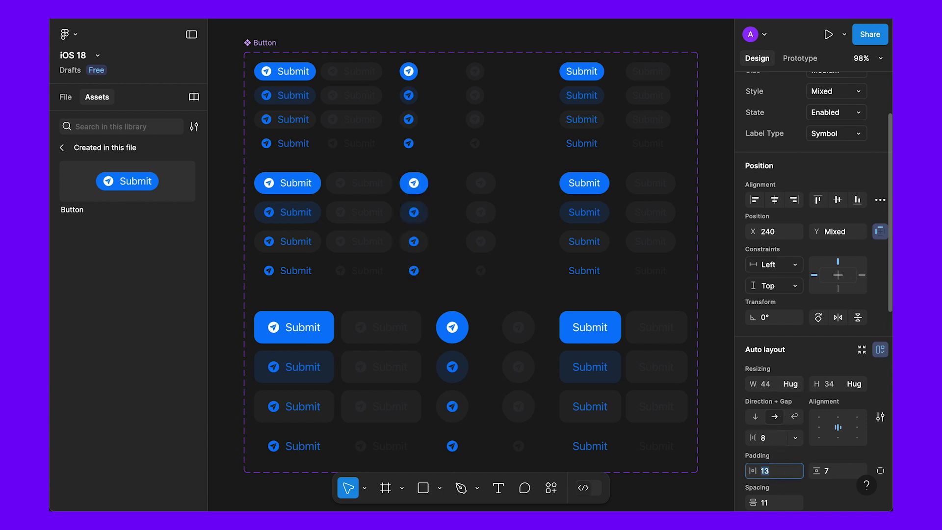
key("Return")
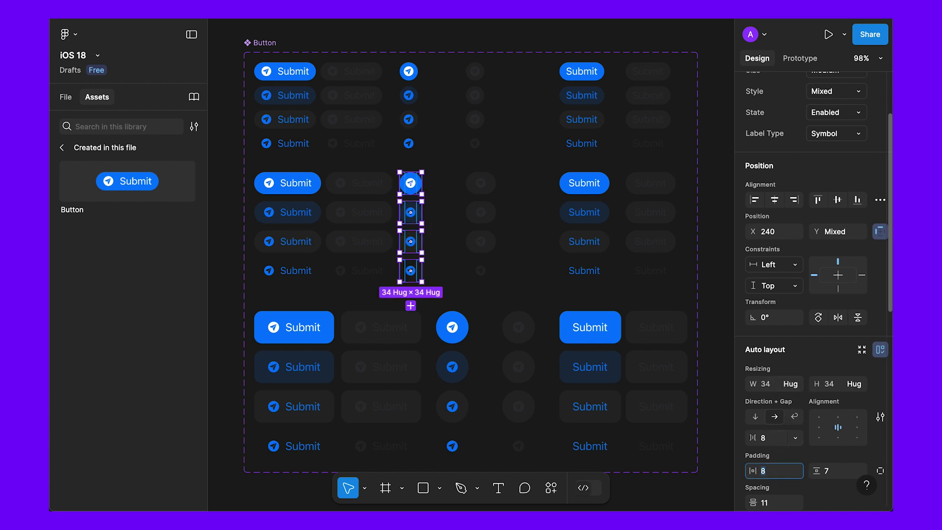
Set the horizontal padding of the four disabled symbol-only Medium variants to 8
left_click_drag(521, 169, 463, 284)
scroll(780, 451, "down", 3)
left_click(778, 457)
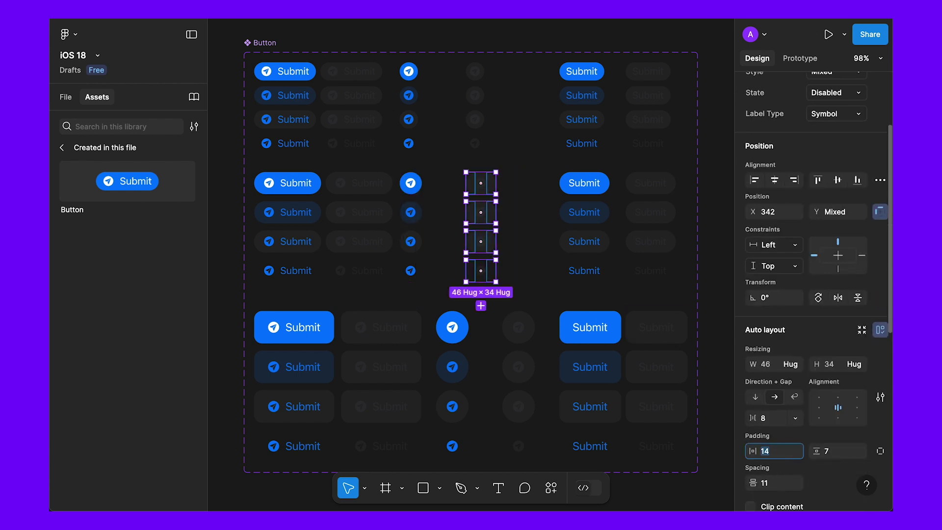
type("11")
key("Return")
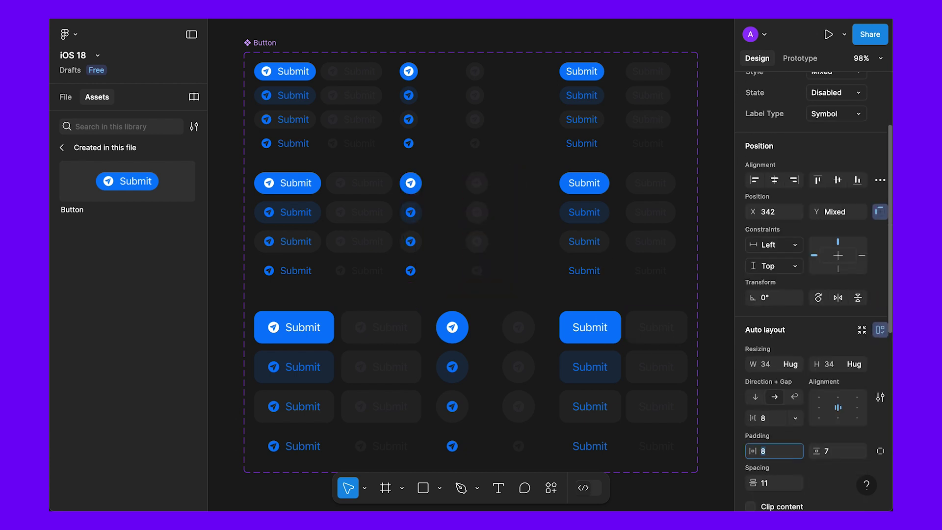
left_click(549, 263)
Place an instance of the Button component on the canvas above the component set
scroll(549, 263, "up", 2)
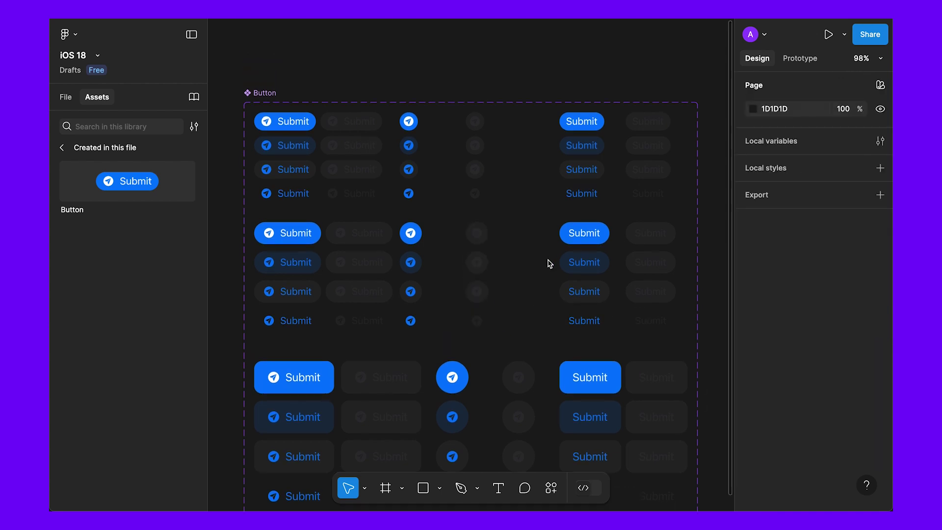
scroll(361, 212, "up", 1)
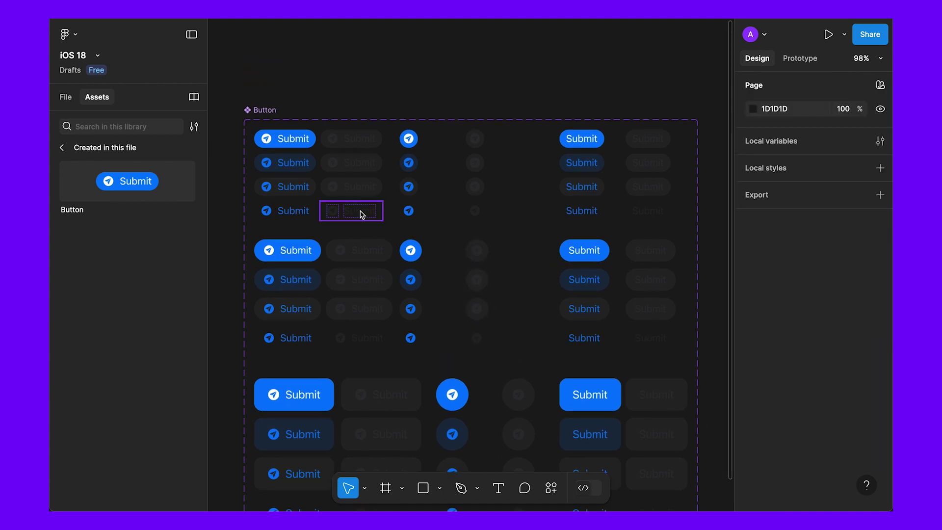
scroll(589, 331, "down", 5)
scroll(590, 331, "up", 5)
scroll(323, 245, "down", 1)
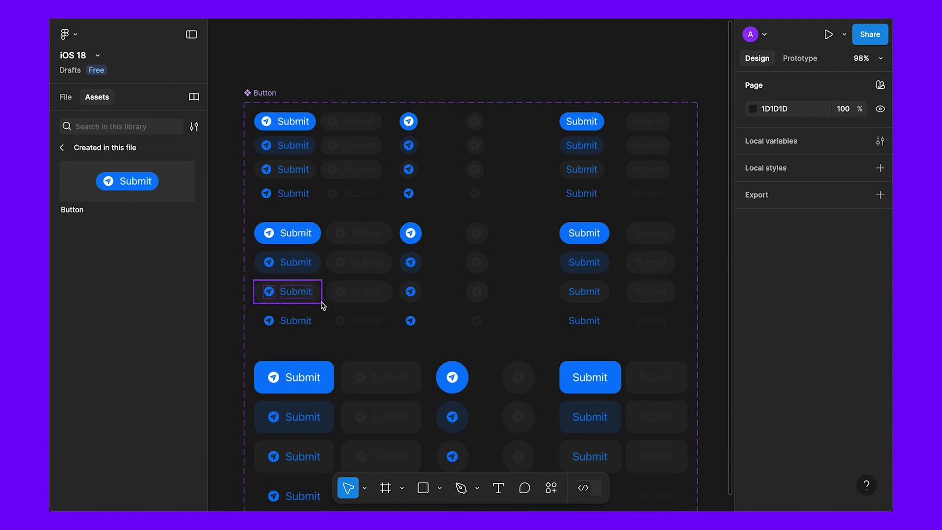
scroll(322, 307, "up", 1)
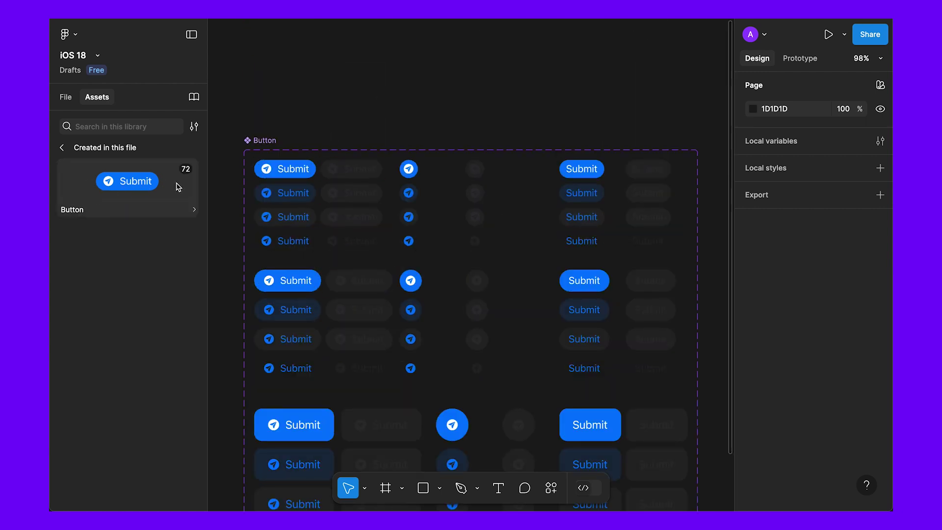
mouse_move(186, 175)
left_click_drag(108, 184, 453, 96)
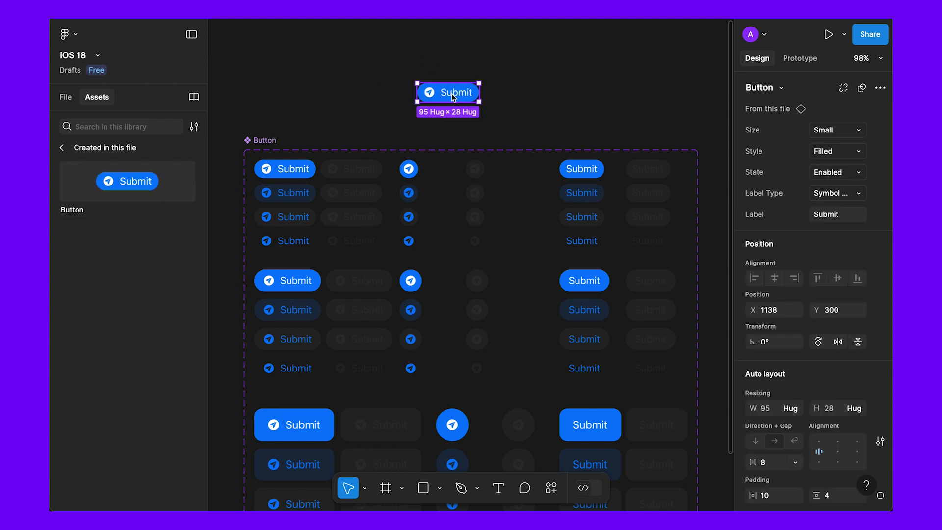
Change the label of the placed button instance to "Log Out"
key("shift+2")
left_click(497, 73)
key("super+minus")
key("super+minus")
left_click(501, 271)
left_click(501, 274)
left_click(842, 218)
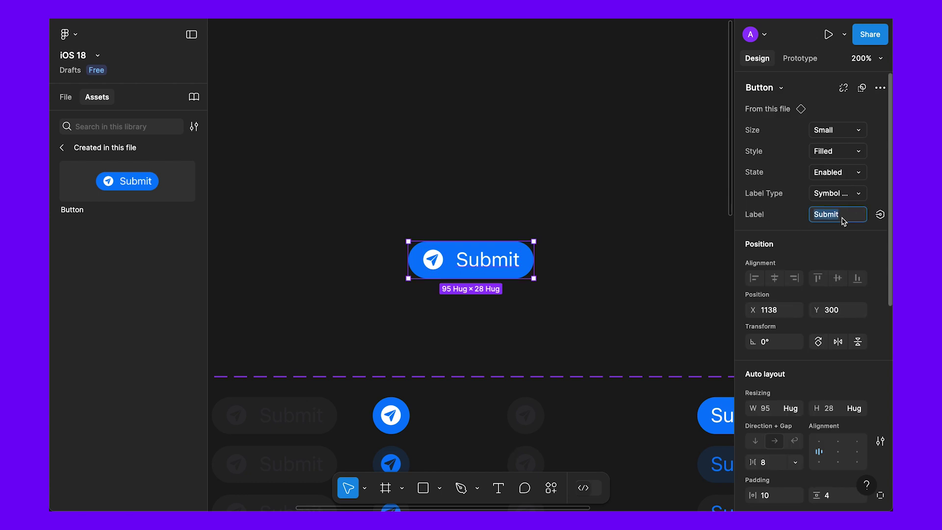
type("Log Out")
key("Return")
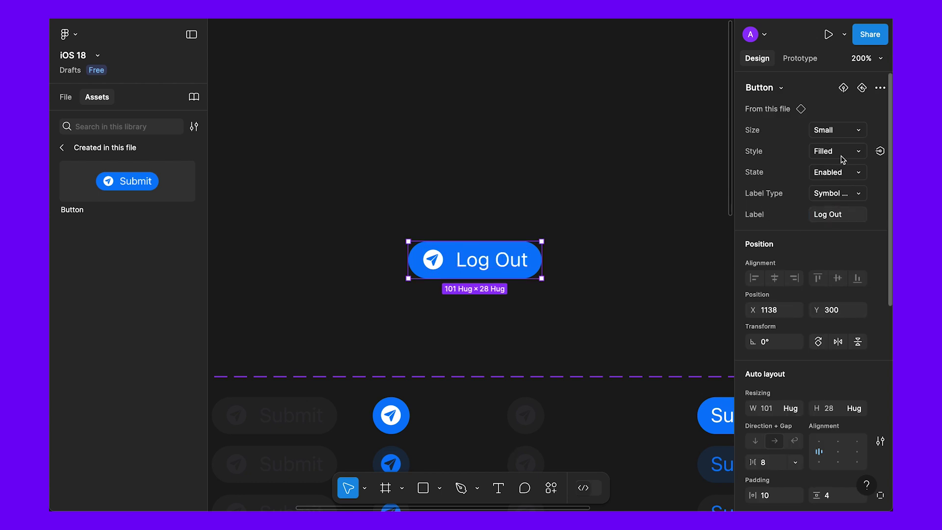
Switch the Log Out button instance to the Large size and Tinted style, and reposition it above the component set
left_click(829, 130)
left_click(801, 161)
left_click(632, 206)
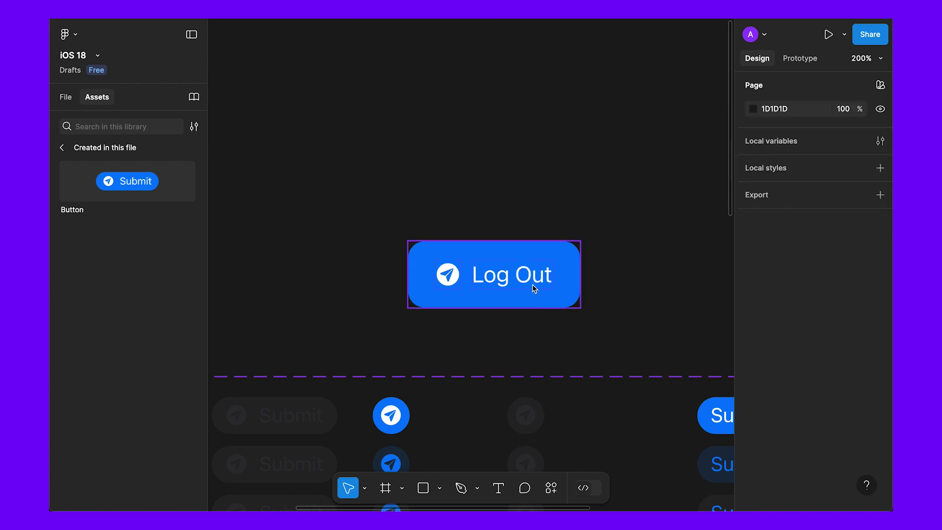
left_click_drag(535, 294, 505, 206)
left_click(836, 151)
left_click(794, 167)
left_click(543, 315)
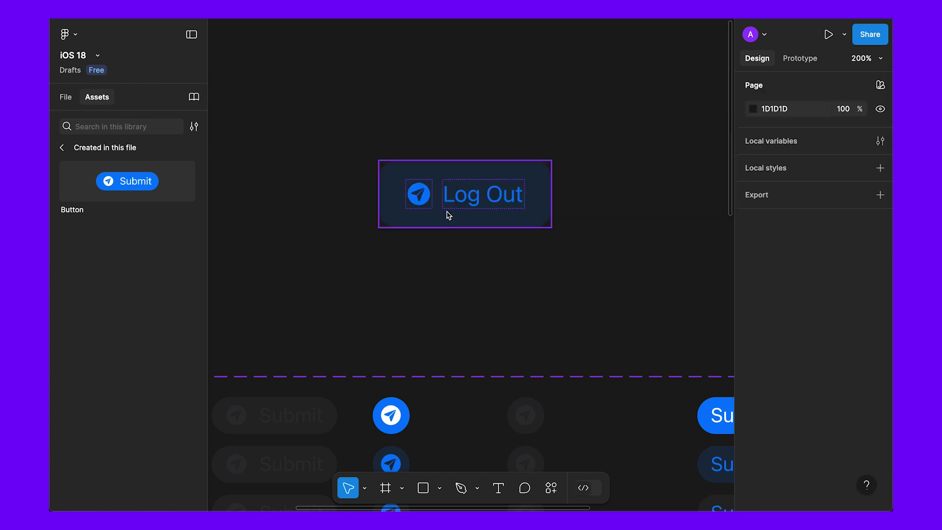
left_click_drag(419, 223, 398, 244)
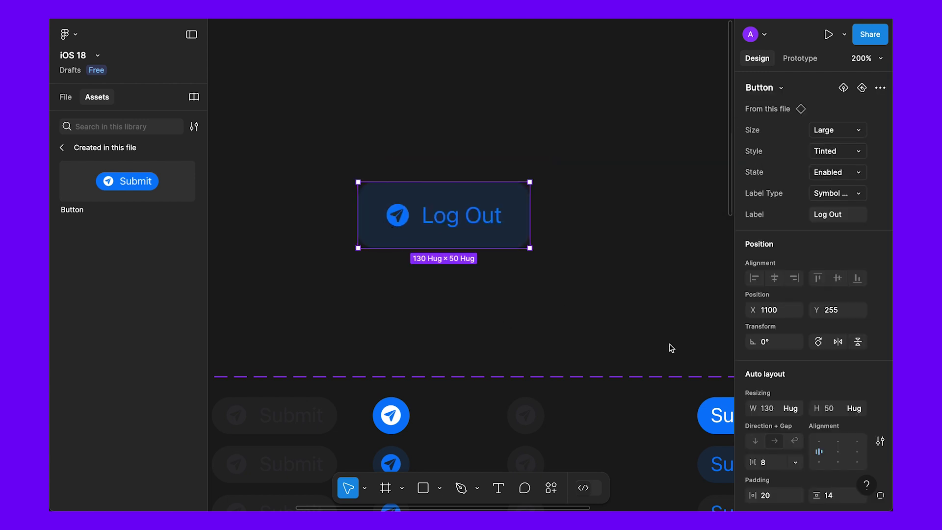
Set the label of the Large button instance to "DownloadFreebie.com"
key("ctrl+Right")
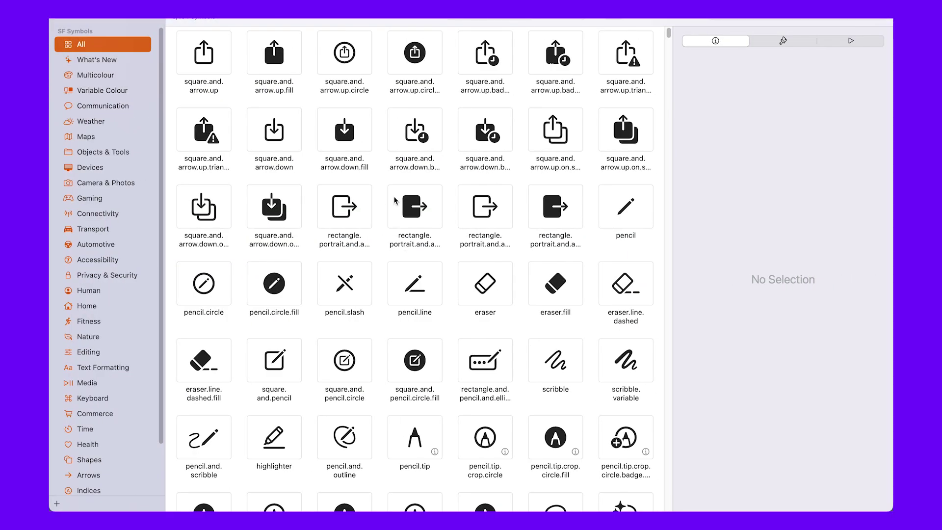
key("ctrl+Left")
left_click(855, 215)
type("DownloadFreeb")
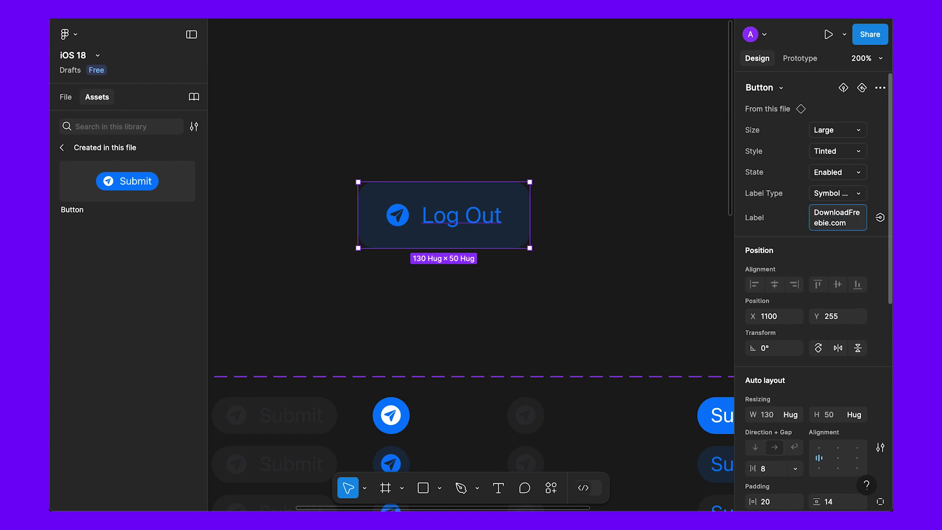
key("Return")
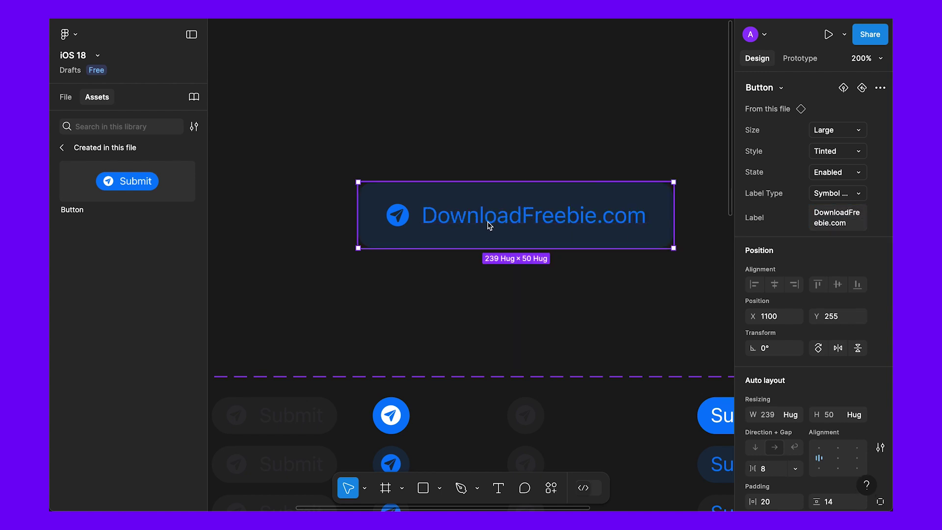
Copy the square.and.arrow.down.fill symbol from SF Symbols and replace the button instance's paper-plane symbol with it in Figma
key("Right")
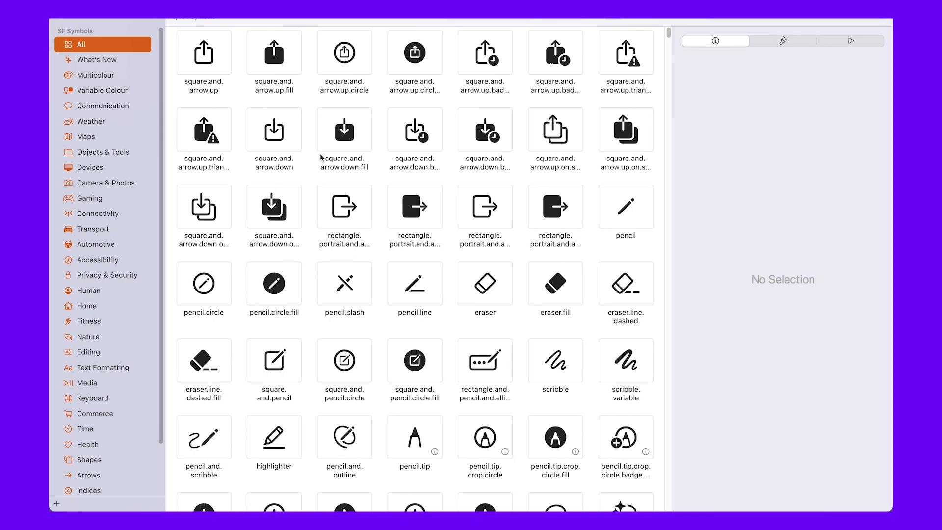
right_click(339, 136)
left_click(357, 141)
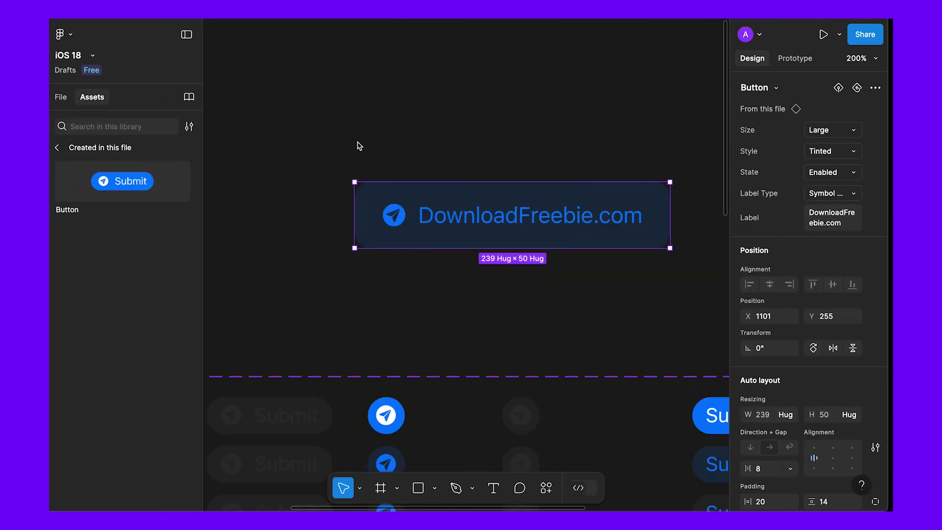
double_click(397, 216)
double_click(397, 215)
key("super+v")
left_click(596, 81)
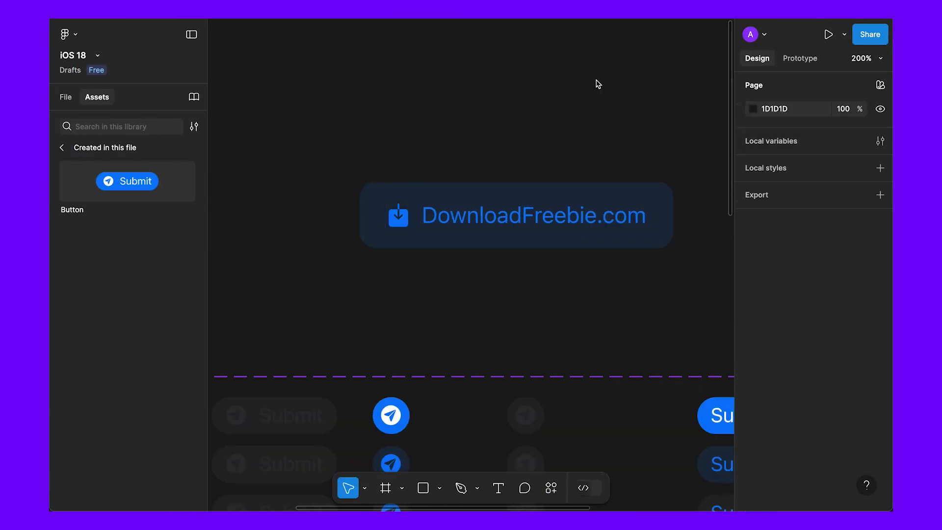
Set the style of the DownloadFreebie.com button instance to Filled
left_click(633, 201)
left_click(854, 151)
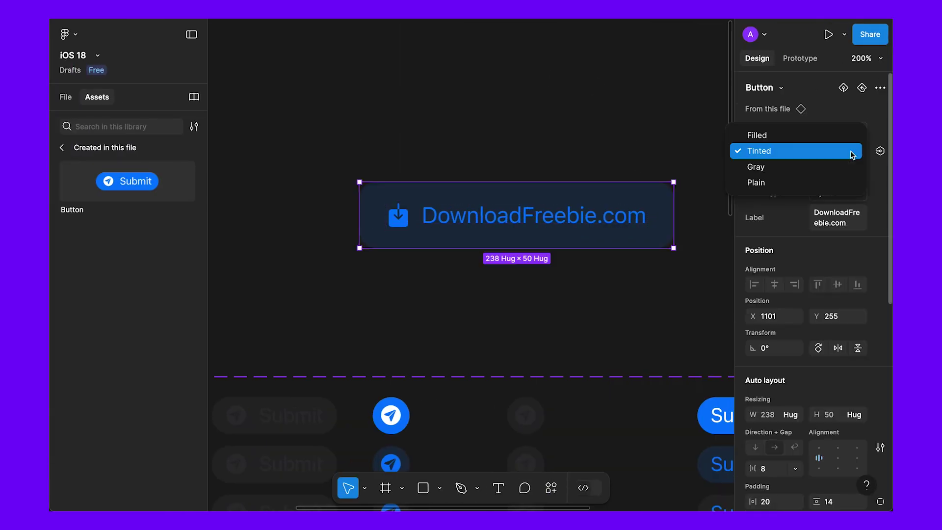
left_click(774, 141)
left_click(586, 147)
left_click(579, 245)
key("shift+2")
left_click(527, 79)
left_click(366, 290)
Test the button instance's size by switching it to Medium, Small and back to Large
left_click(837, 130)
left_click(806, 113)
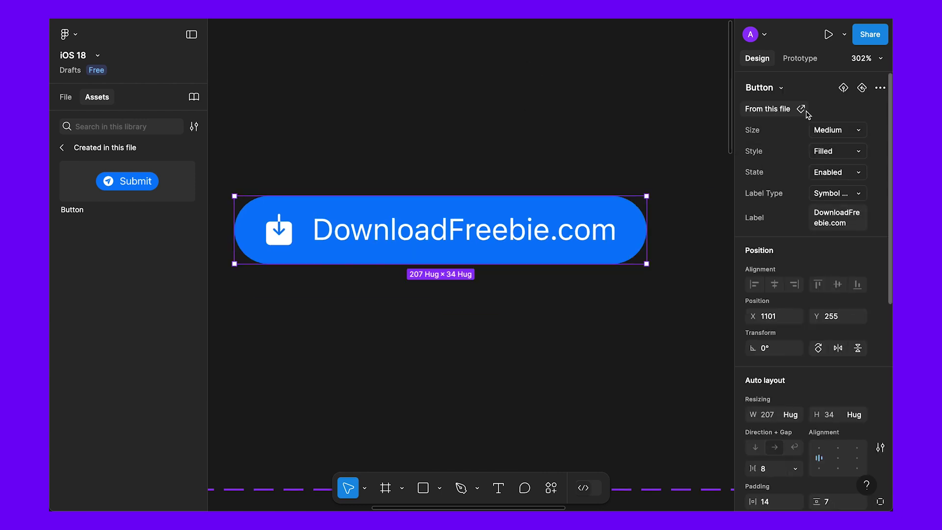
left_click(834, 130)
left_click(789, 112)
left_click(833, 130)
left_click(804, 160)
Test the button instance's state by switching it to Disabled and back to Enabled
left_click(834, 171)
left_click(799, 192)
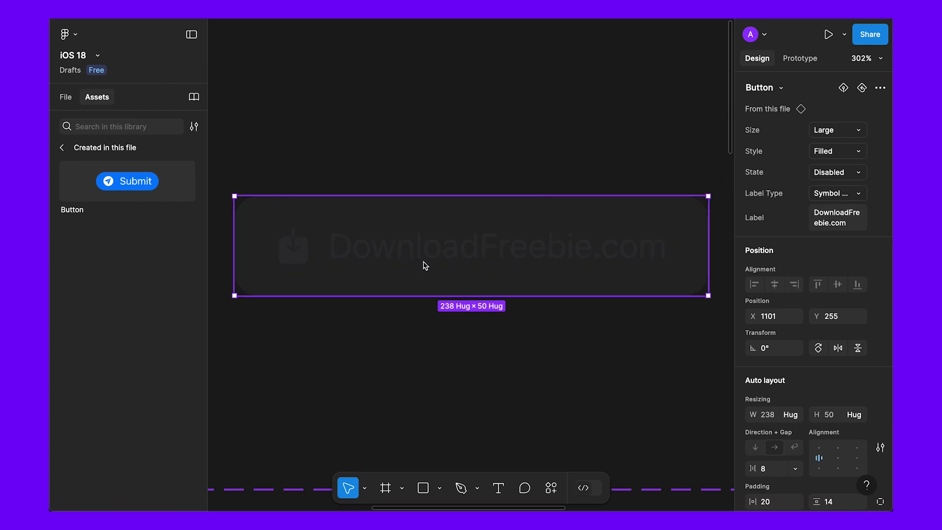
left_click(833, 172)
left_click(758, 154)
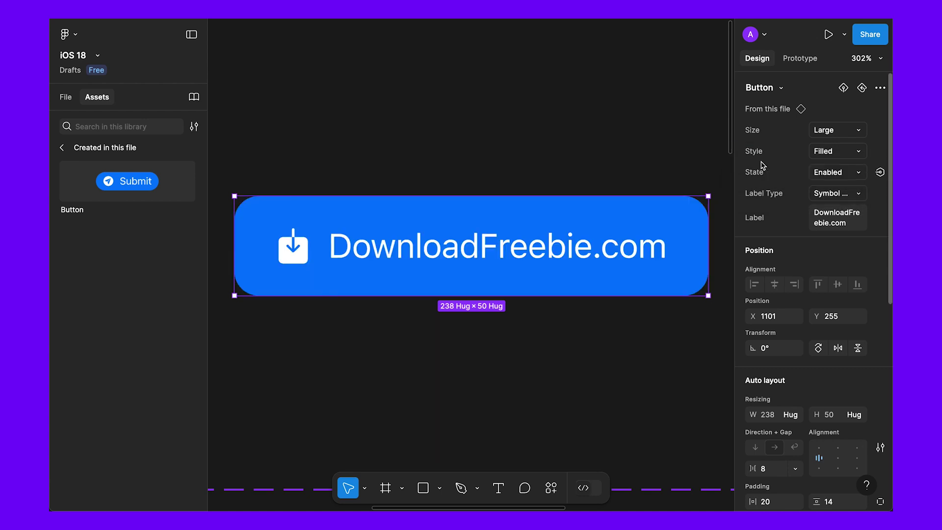
Test the button instance's label type by switching it to Symbol, Text and back to Symbol + Text
left_click(840, 193)
left_click(804, 209)
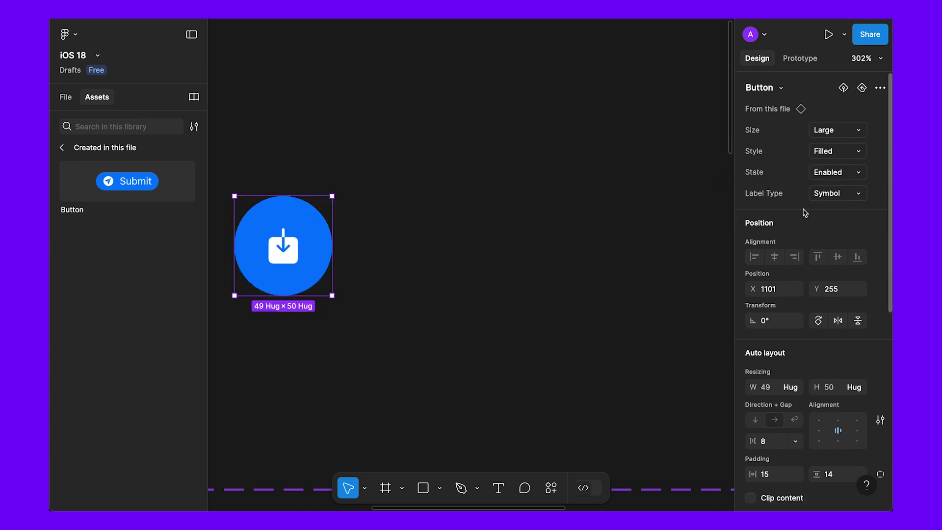
left_click(846, 172)
left_click(836, 223)
left_click(851, 177)
left_click(881, 247)
left_click(851, 195)
left_click(795, 211)
left_click(834, 194)
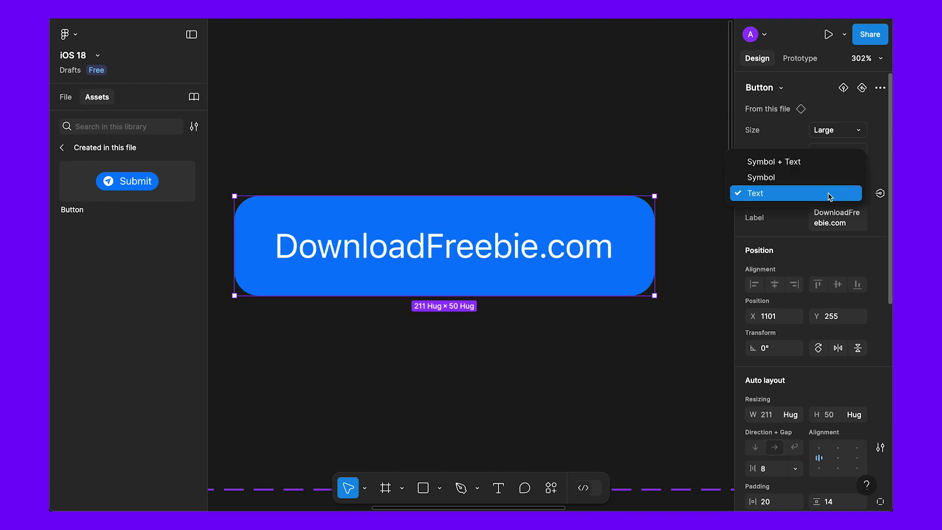
left_click(826, 158)
left_click(837, 221)
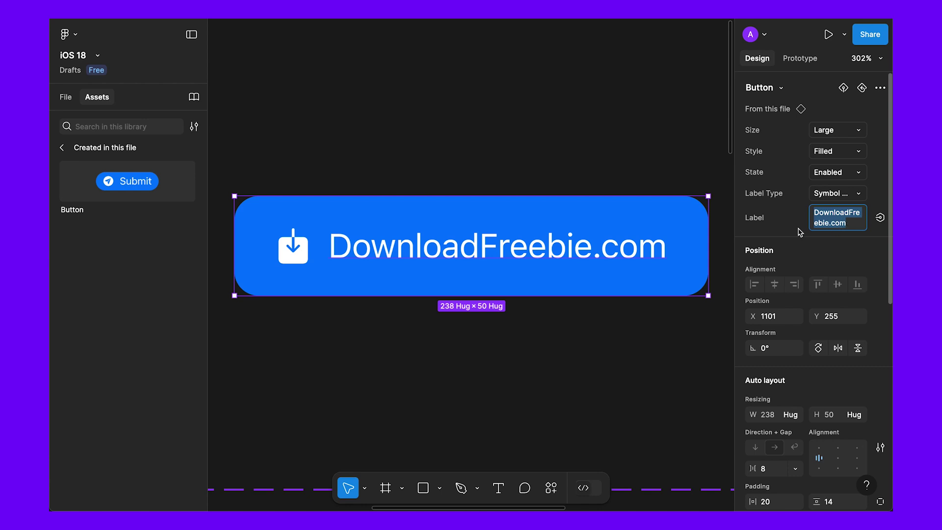
left_click(501, 145)
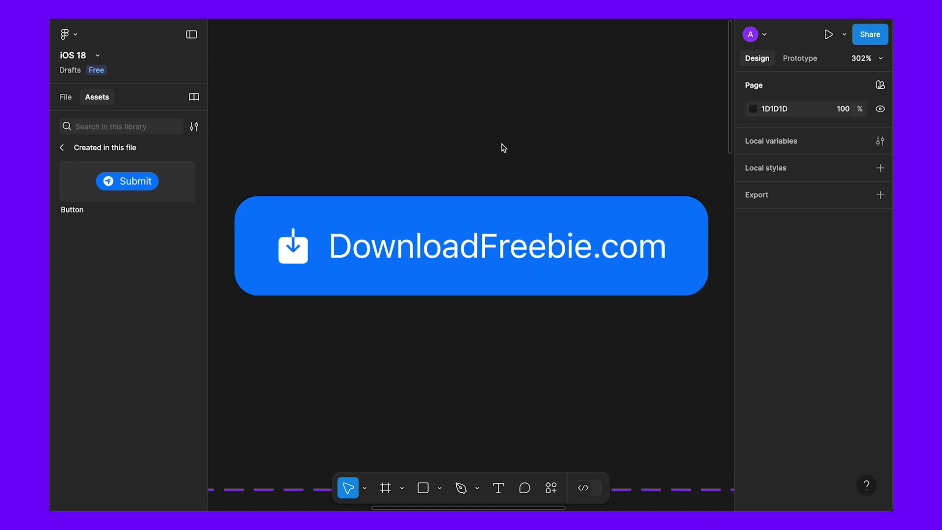